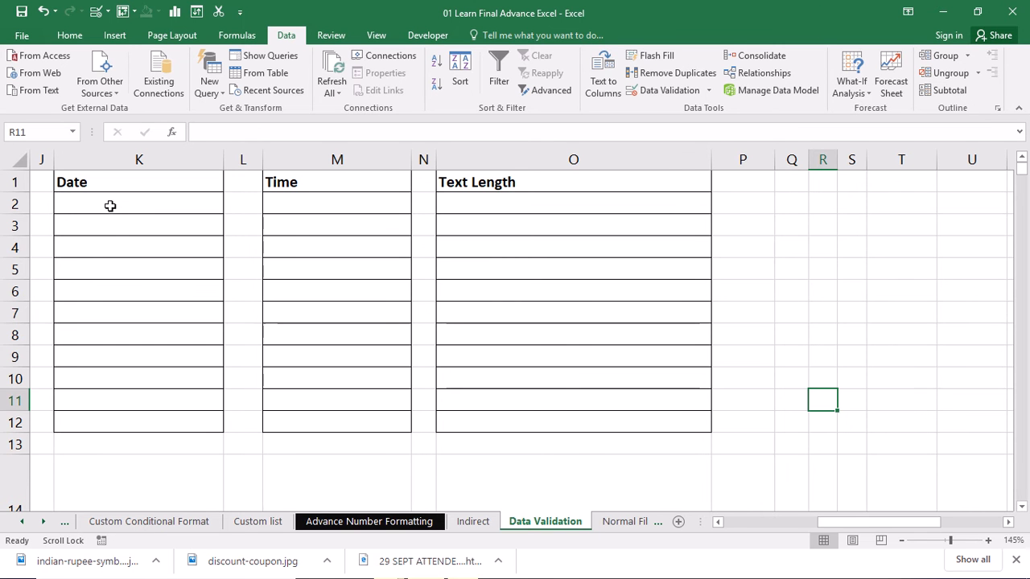
# Step: Apply Date validation to K2:K12 allowing only dates less than or equal to 29/09/2020
pyautogui.moveTo(110, 206); pyautogui.dragTo(133, 416)
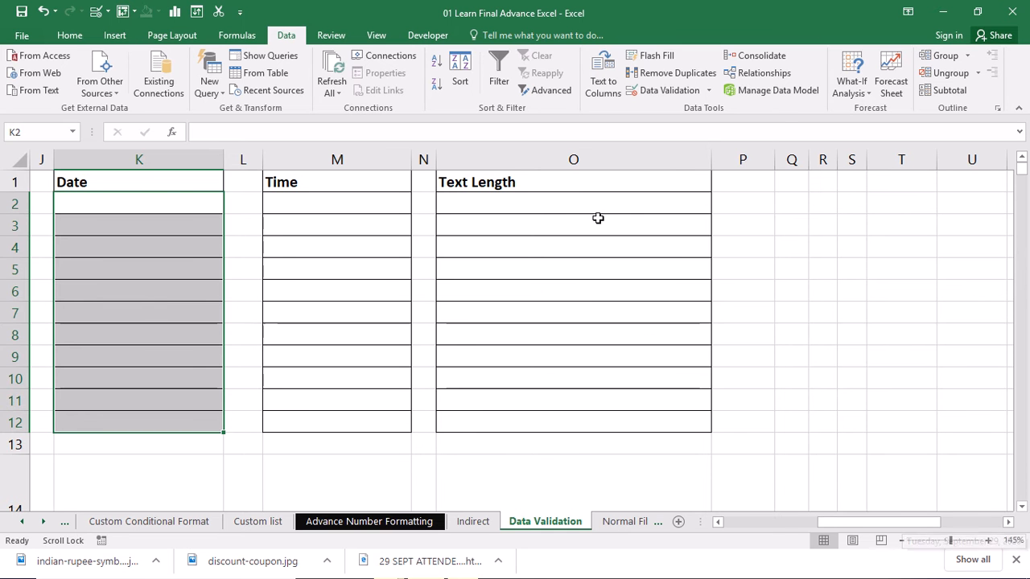
pyautogui.click(668, 90)
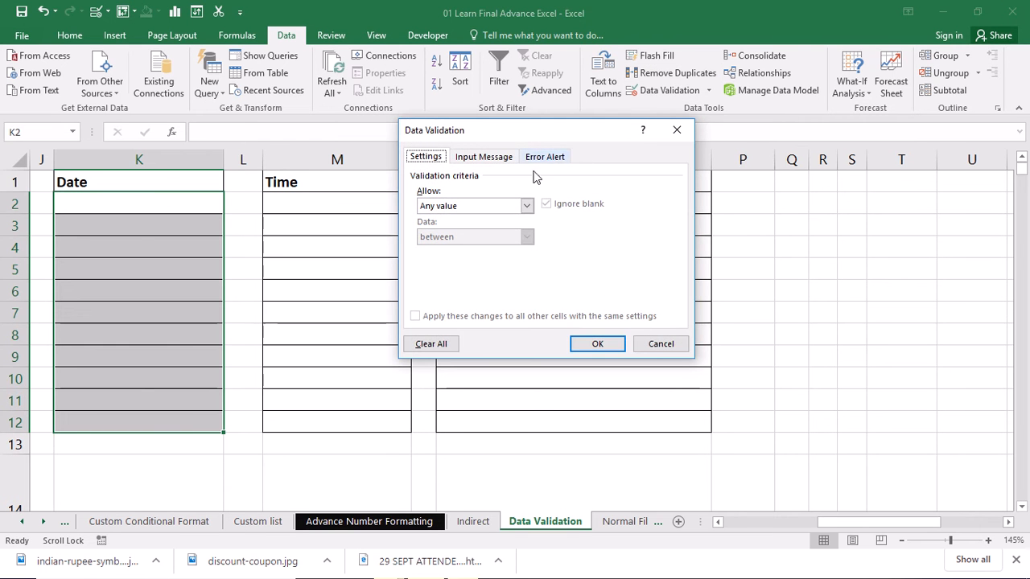
pyautogui.click(528, 206)
pyautogui.click(447, 255)
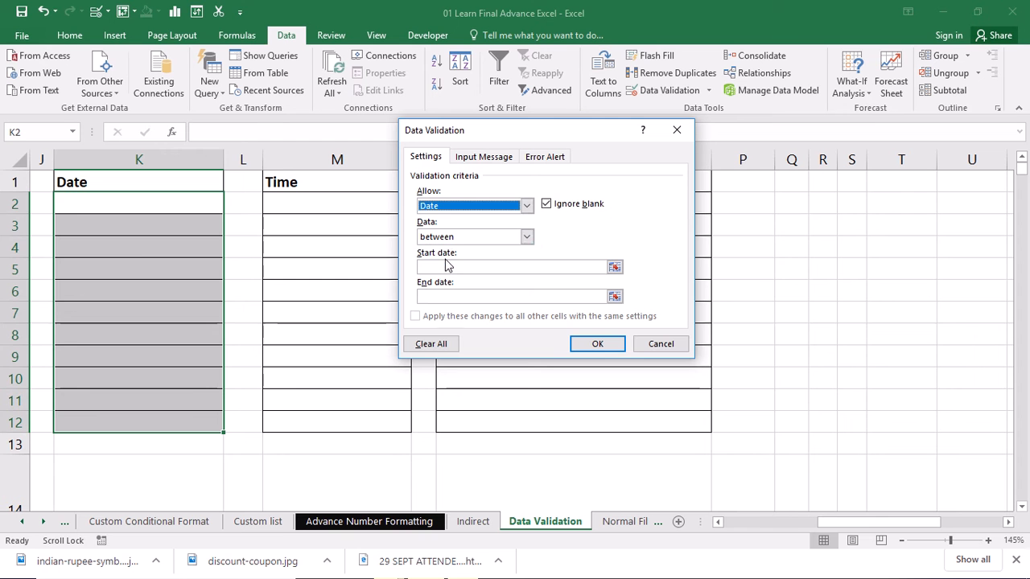
pyautogui.click(527, 237)
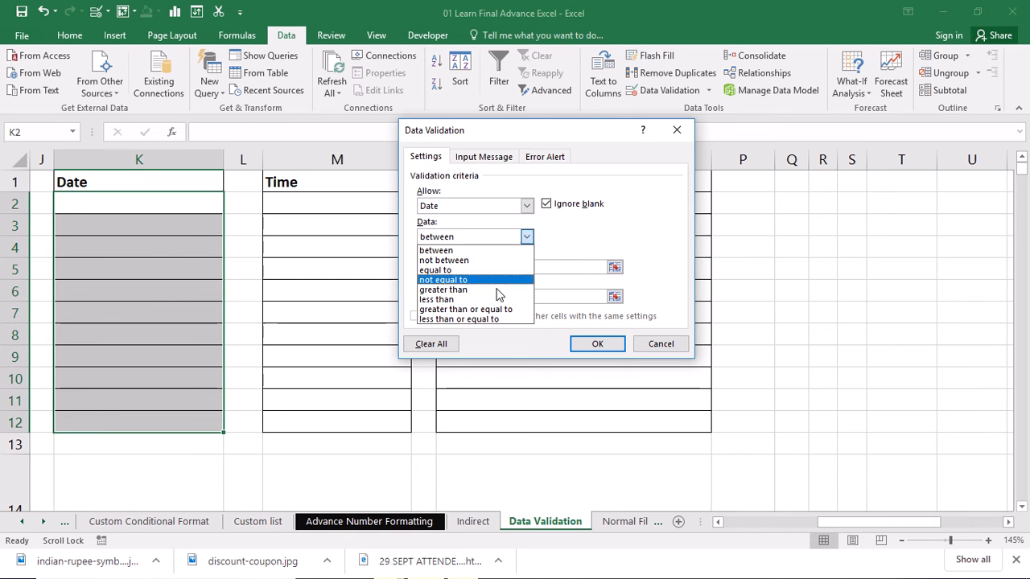
pyautogui.click(485, 320)
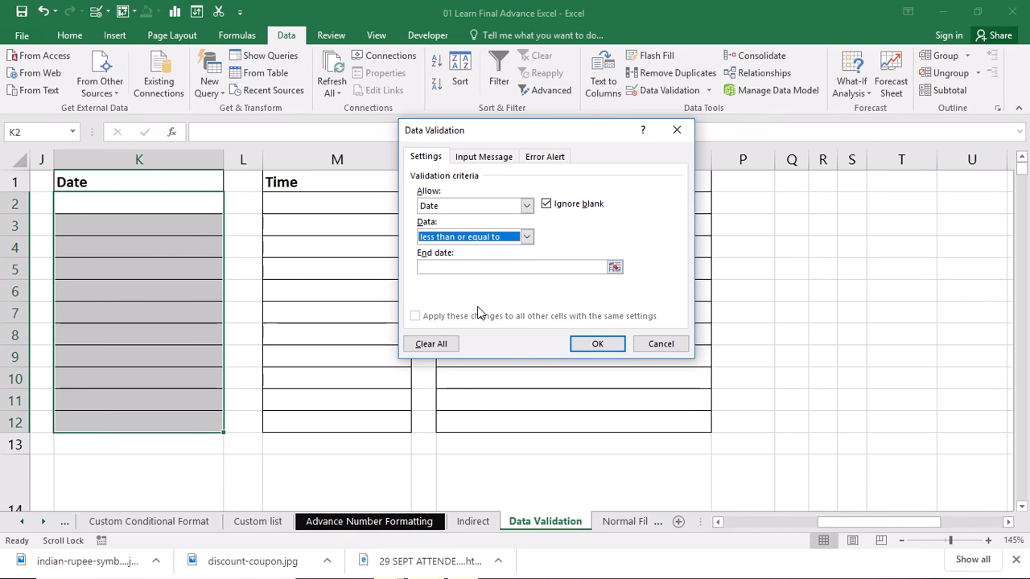
pyautogui.click(448, 265)
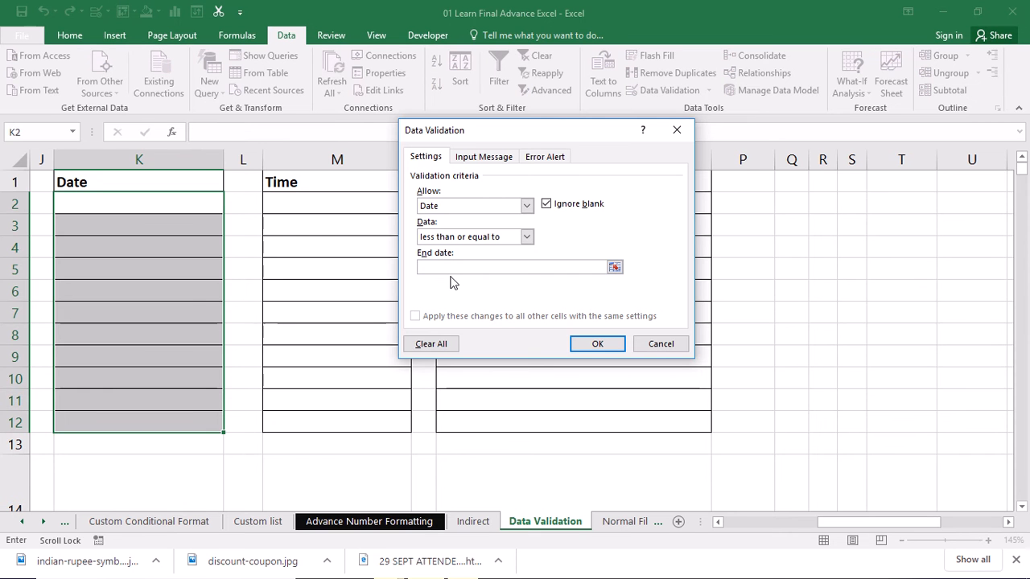
pyautogui.write('29/09/2020')
pyautogui.click(596, 343)
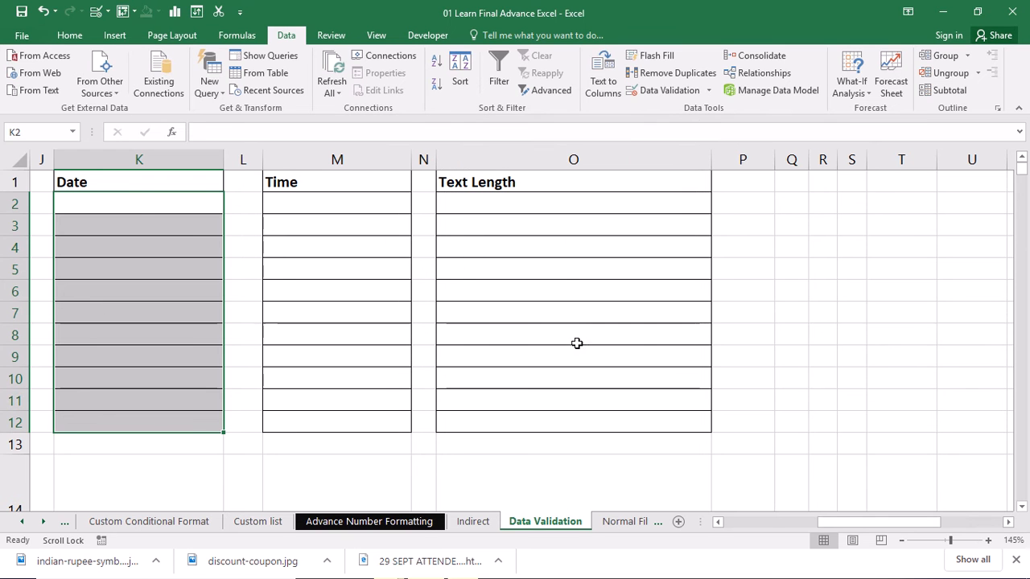
# Step: Enter the date 1-9-2020 in K2
pyautogui.doubleClick(135, 208)
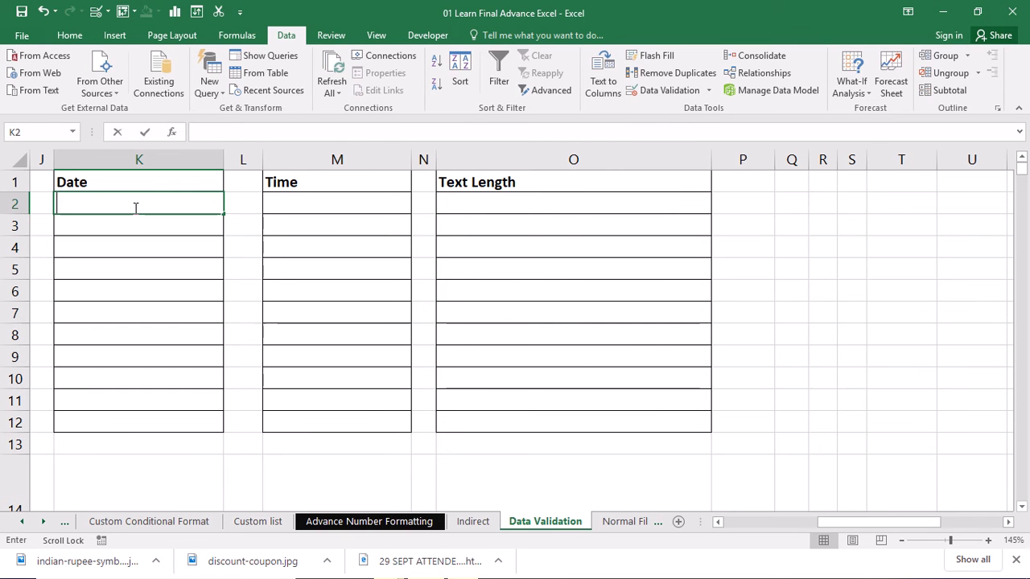
pyautogui.write('1')
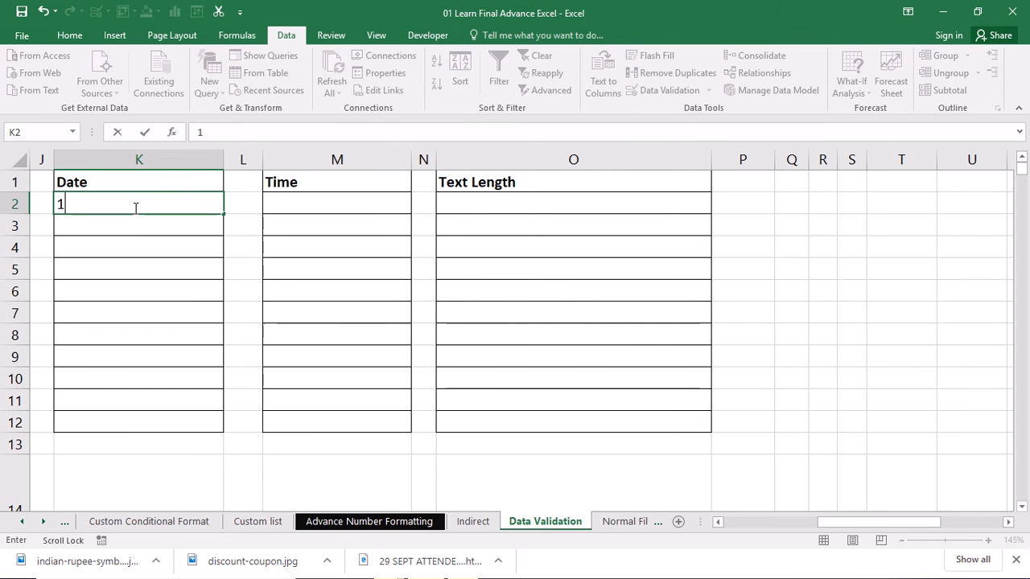
pyautogui.write('-9-2020')
pyautogui.press('Return')
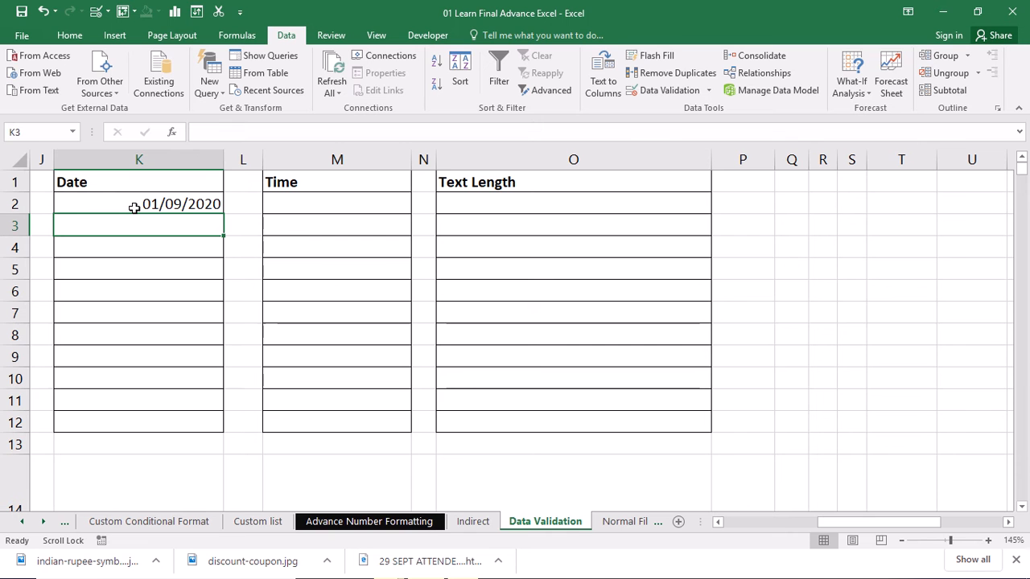
# Step: Try entering 30/09/20 in K3 and cancel the rejected entry
pyautogui.write('30')
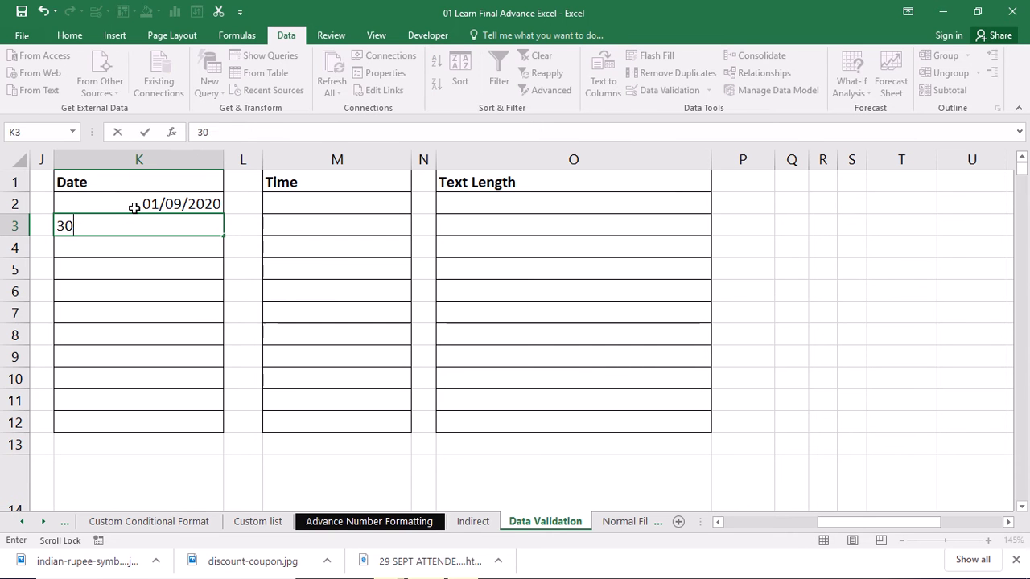
pyautogui.write('/09/2020')
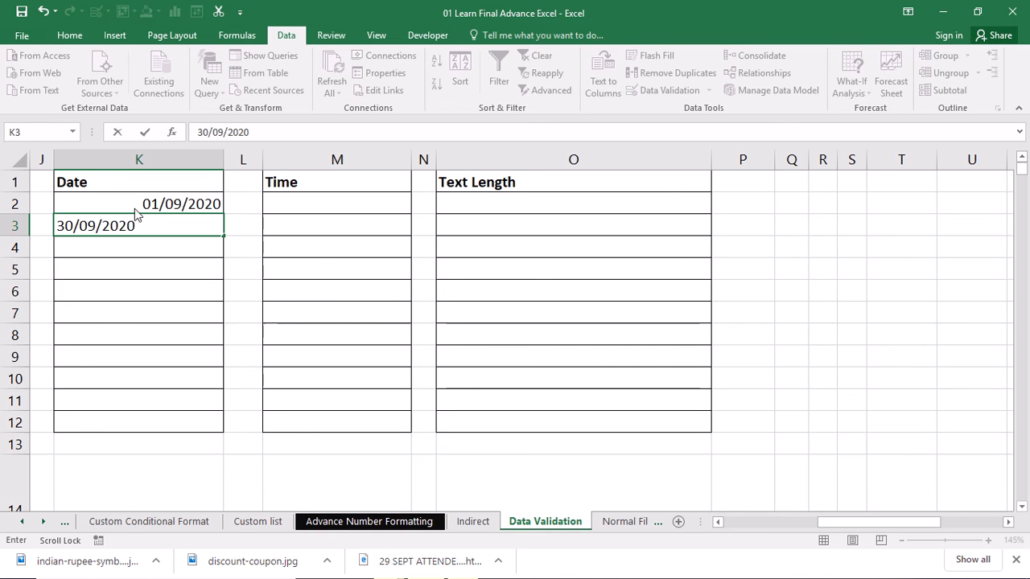
pyautogui.press('Return')
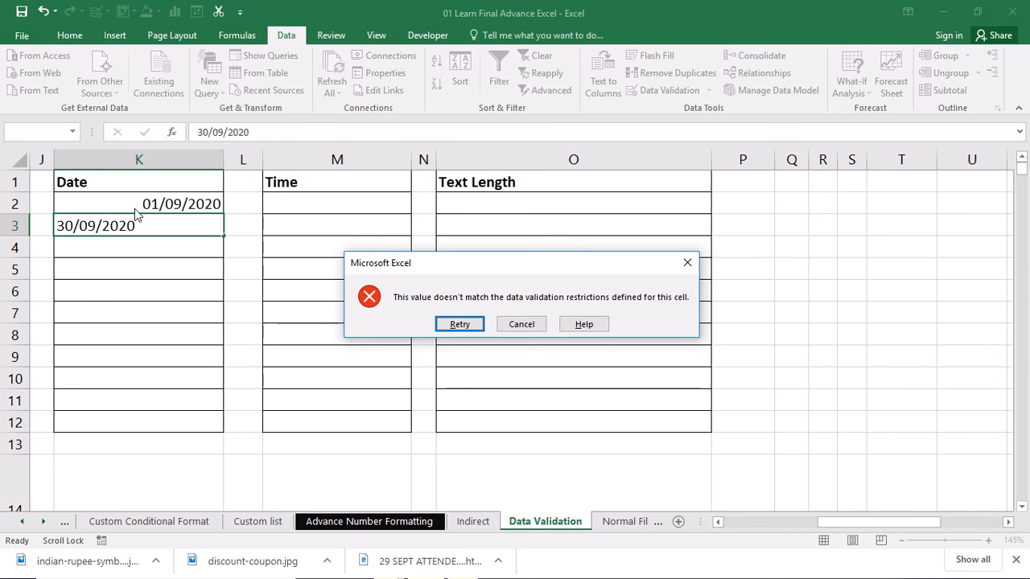
pyautogui.press('Escape')
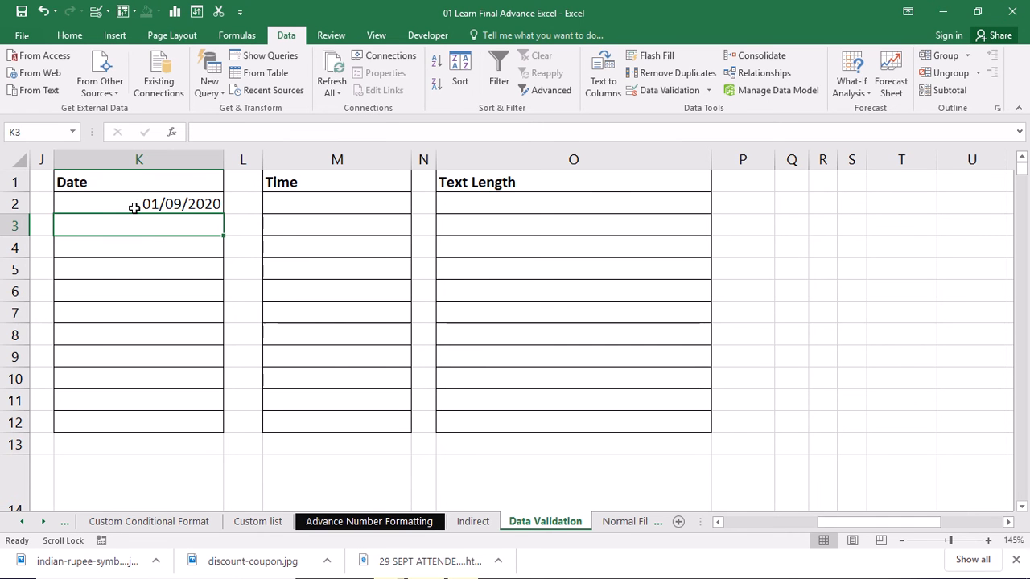
# Step: Enter the date 29/09/2020 in K3
pyautogui.write('29')
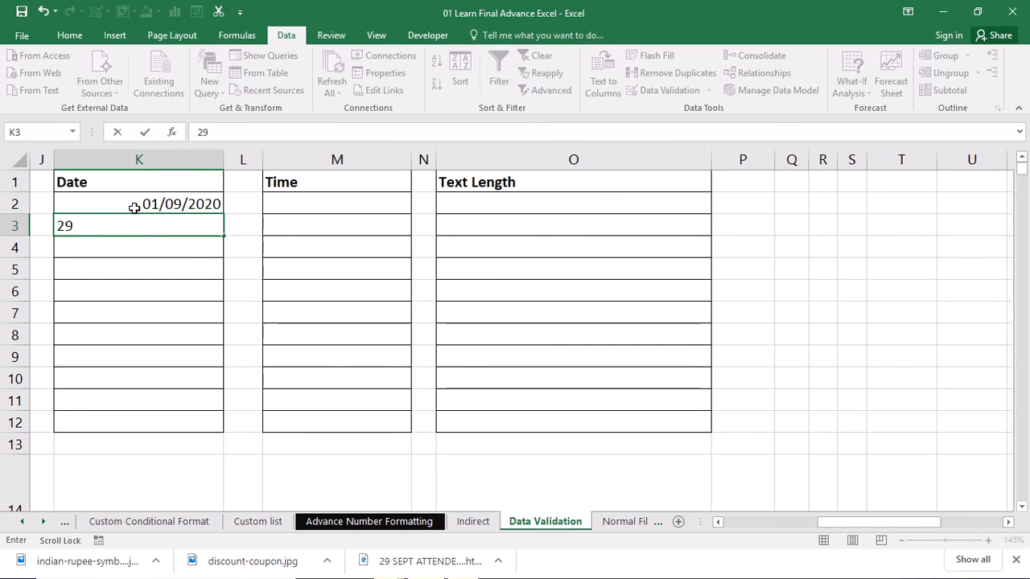
pyautogui.write('/09/2020')
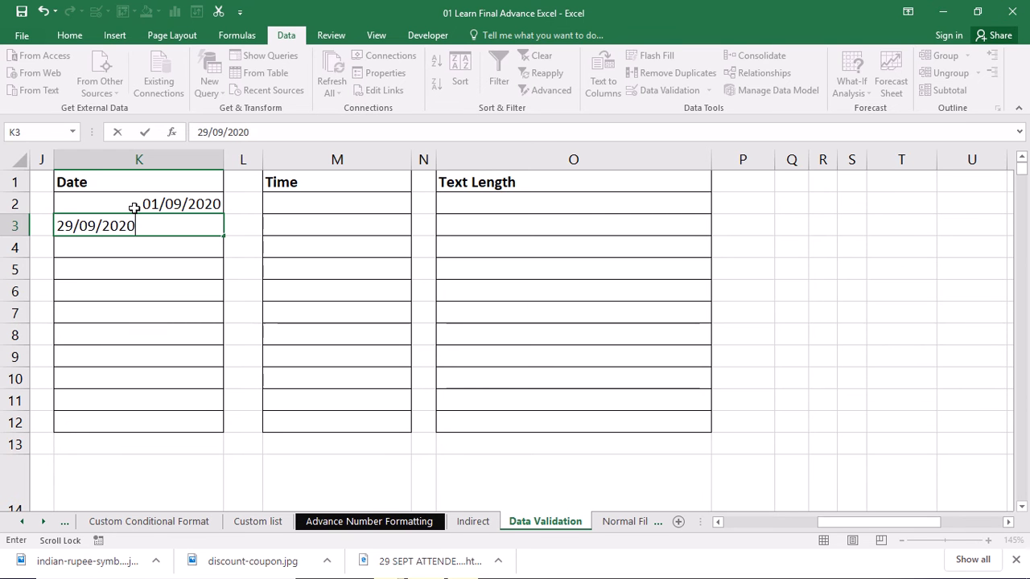
pyautogui.press('Return')
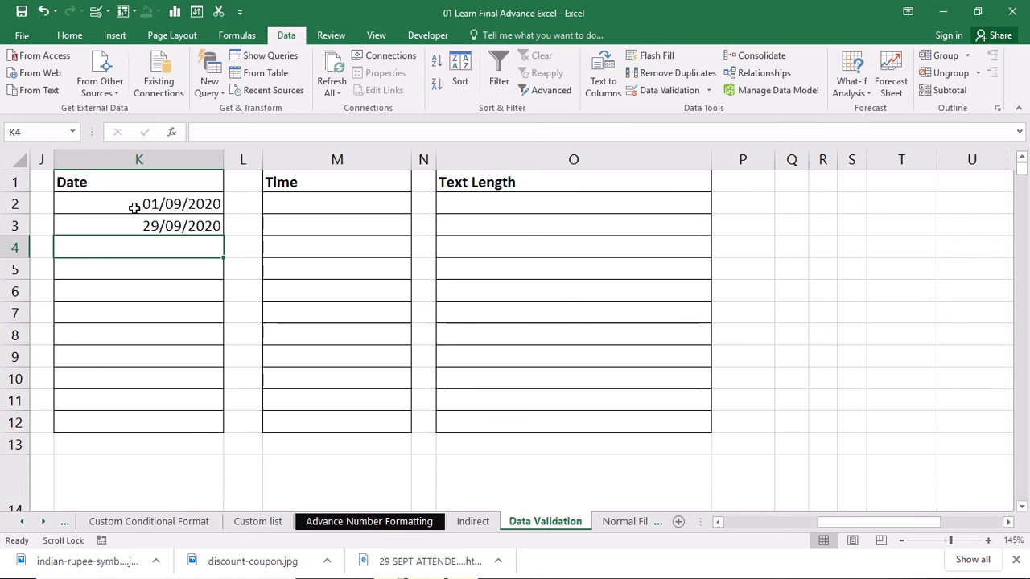
# Step: Change the validation on K2:K12 to dates between 01/09/2020 and 30/09/2020
pyautogui.moveTo(134, 208)
pyautogui.mouseDown()
pyautogui.moveTo(145, 223)
pyautogui.moveTo(145, 424)
pyautogui.mouseUp()
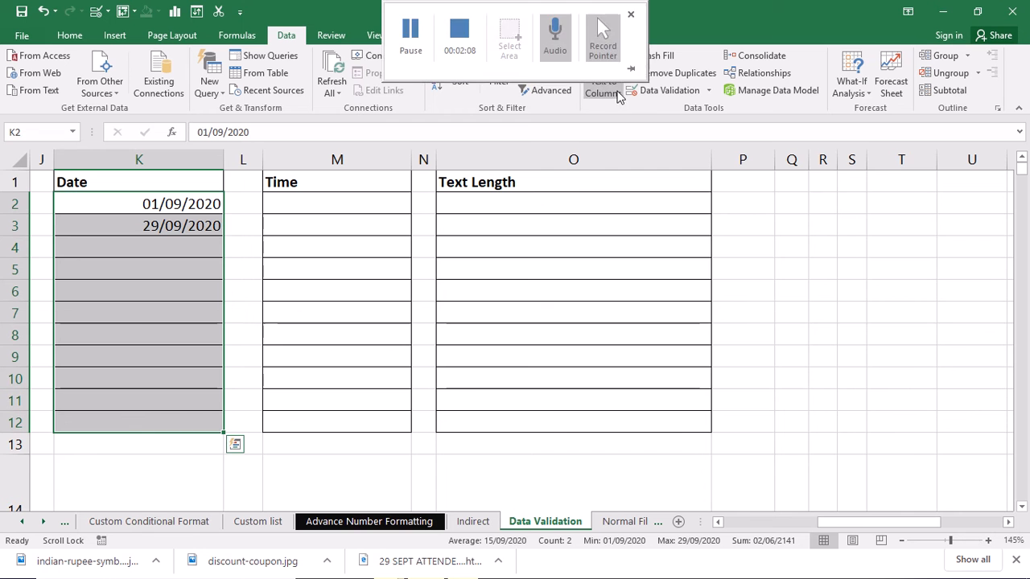
pyautogui.click(659, 92)
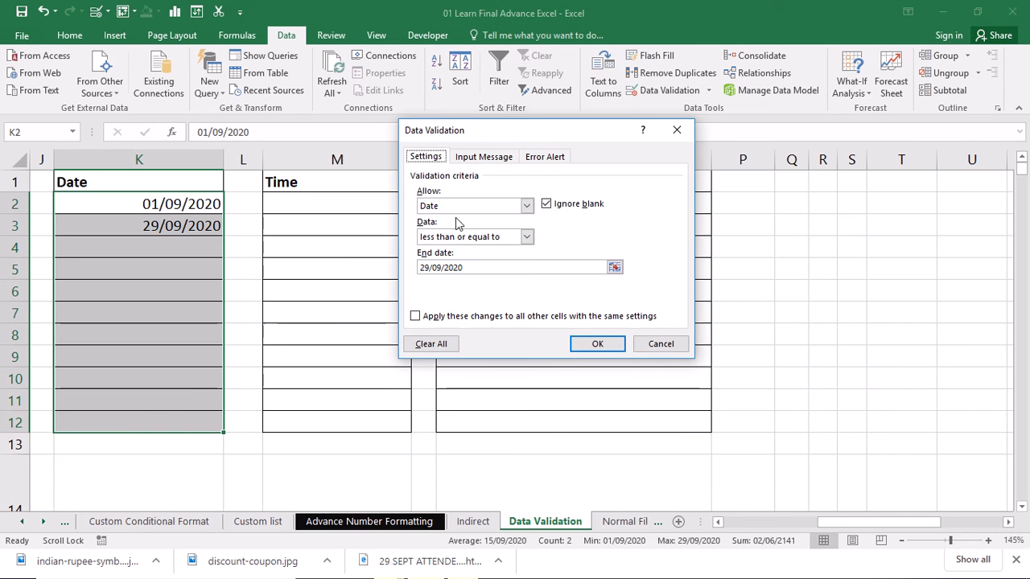
pyautogui.click(526, 237)
pyautogui.click(454, 252)
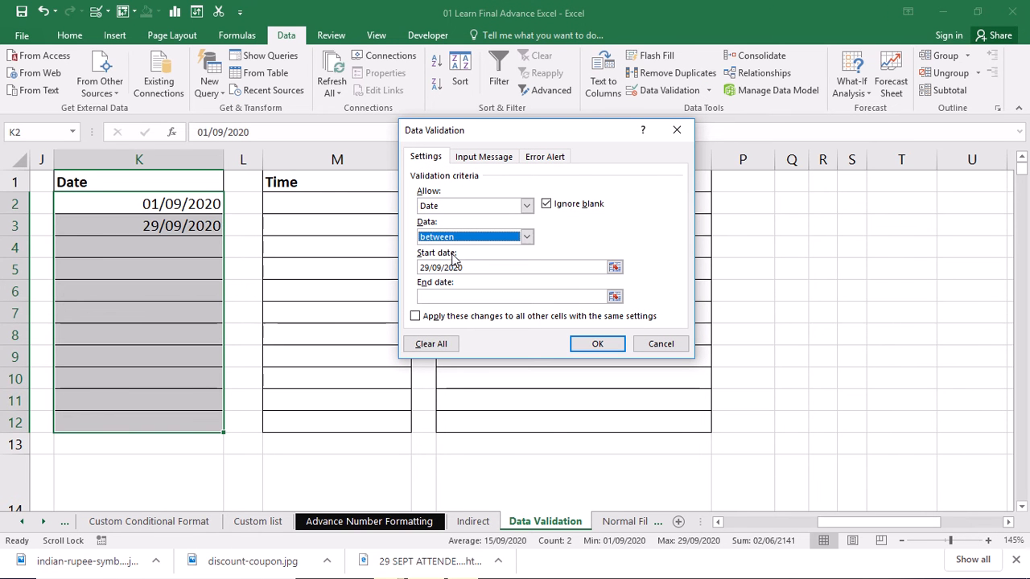
pyautogui.click(431, 267)
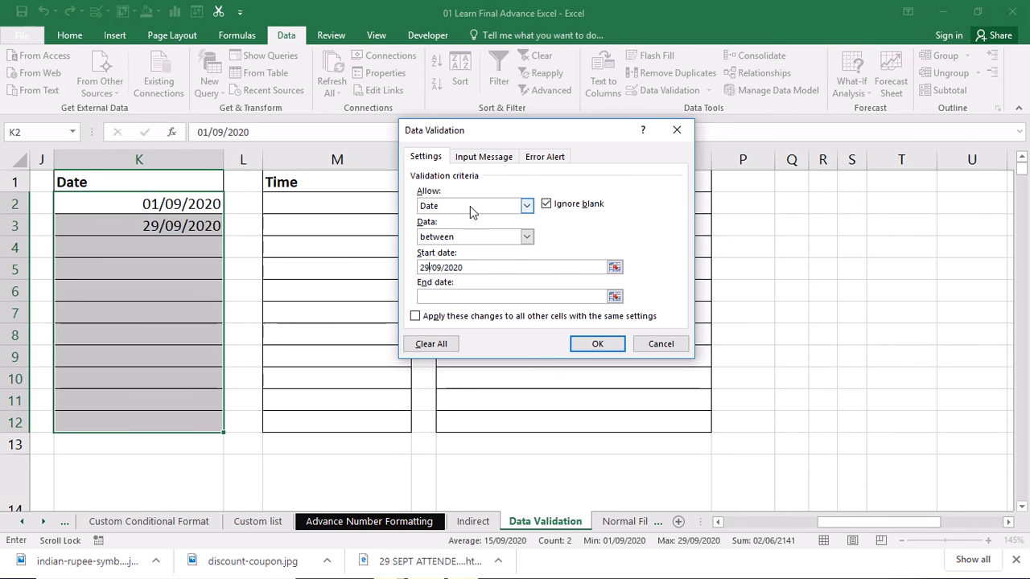
pyautogui.press('BackSpace')
pyautogui.press('BackSpace')
pyautogui.write('01')
pyautogui.click(438, 297)
pyautogui.write('30/')
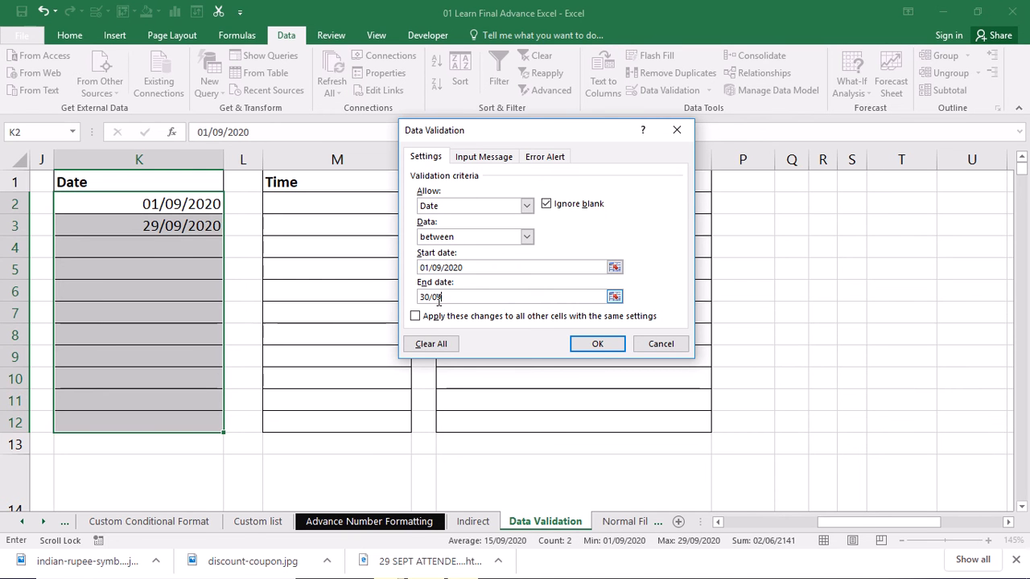
pyautogui.write('09/2020')
pyautogui.click(596, 344)
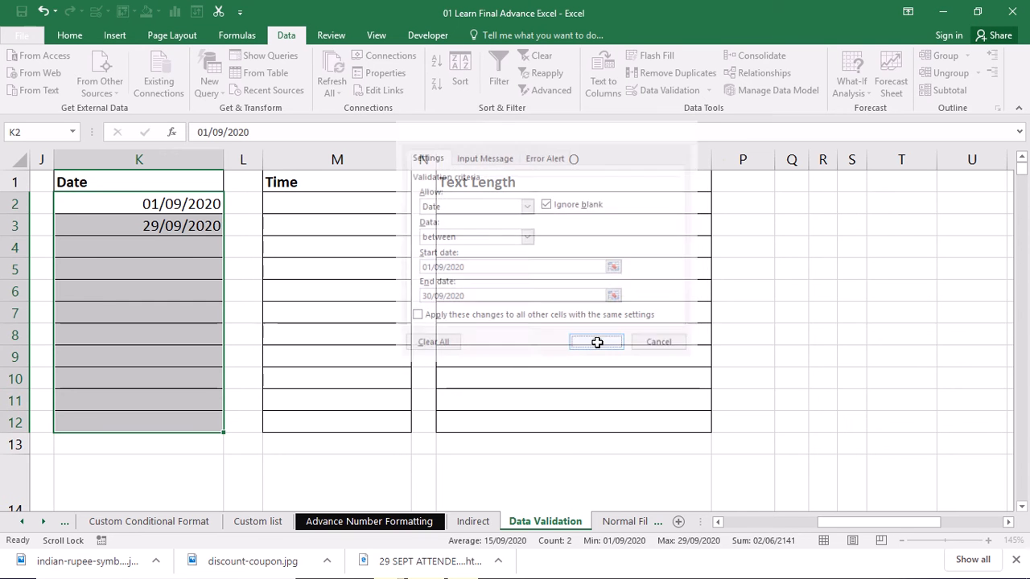
# Step: Edit K3's date to 02/09/2020
pyautogui.doubleClick(151, 225)
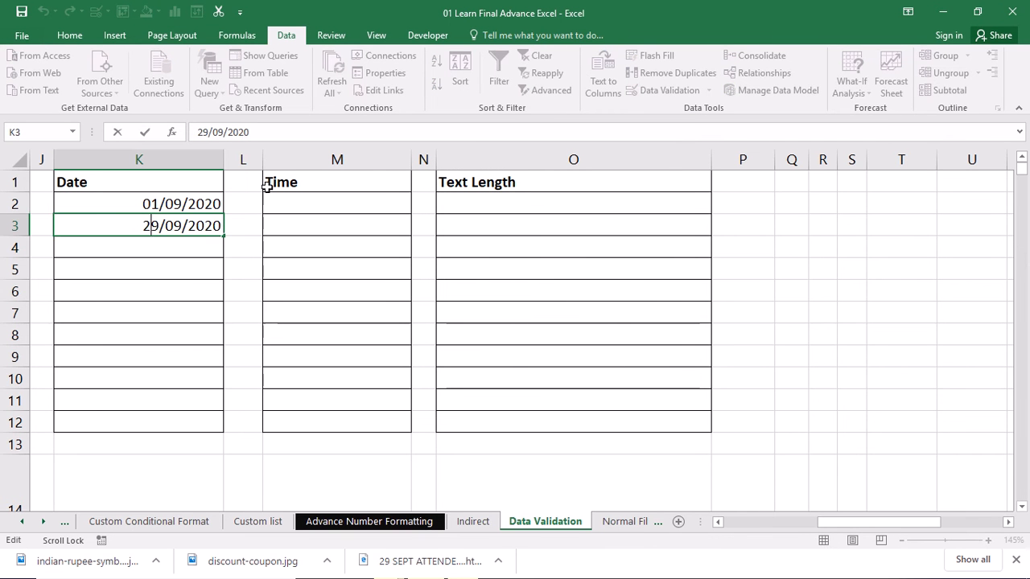
pyautogui.press('BackSpace')
pyautogui.press('Delete')
pyautogui.write('02')
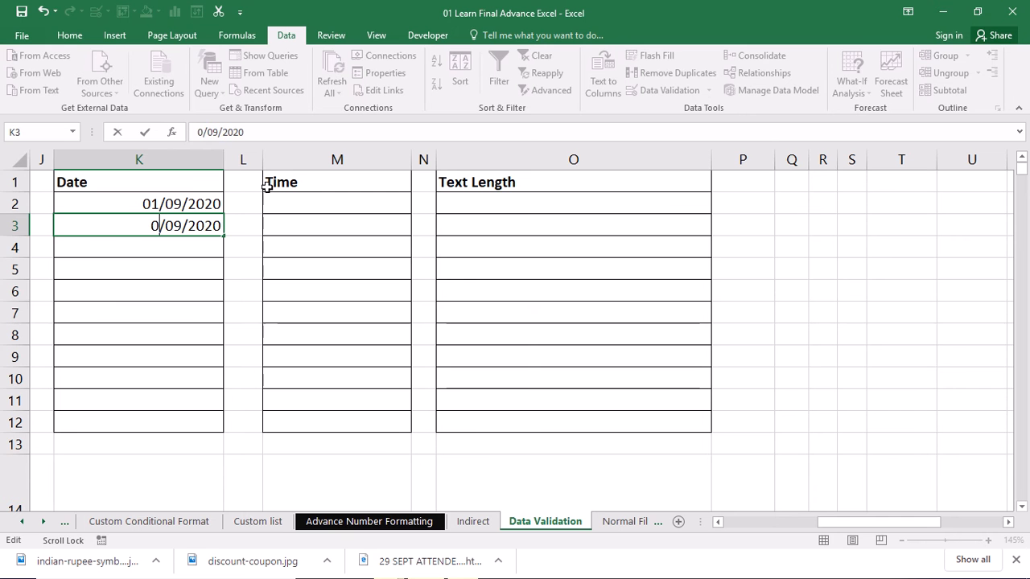
pyautogui.press('Return')
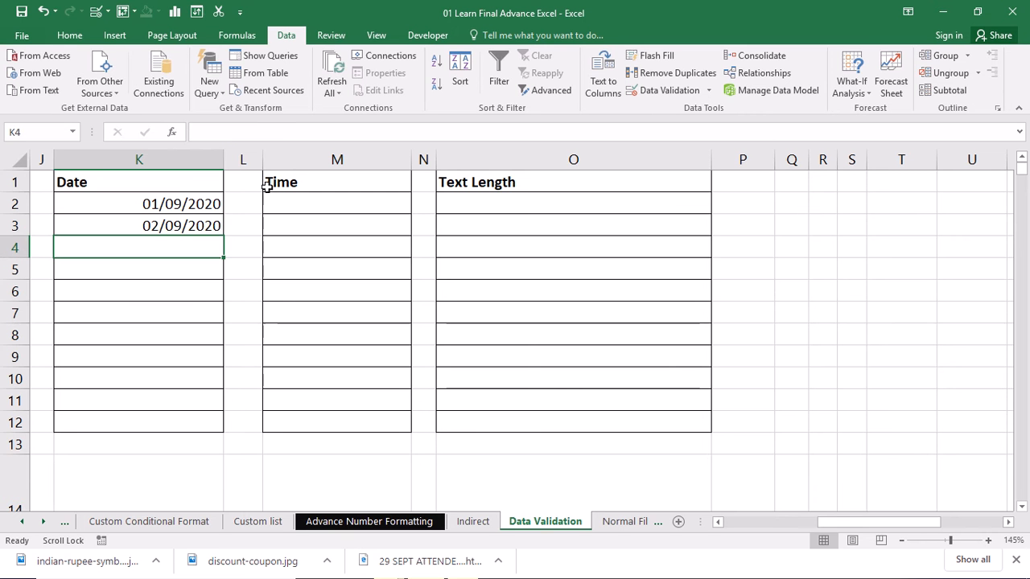
# Step: Enter the date 30/09/2020 in K4
pyautogui.write('3')
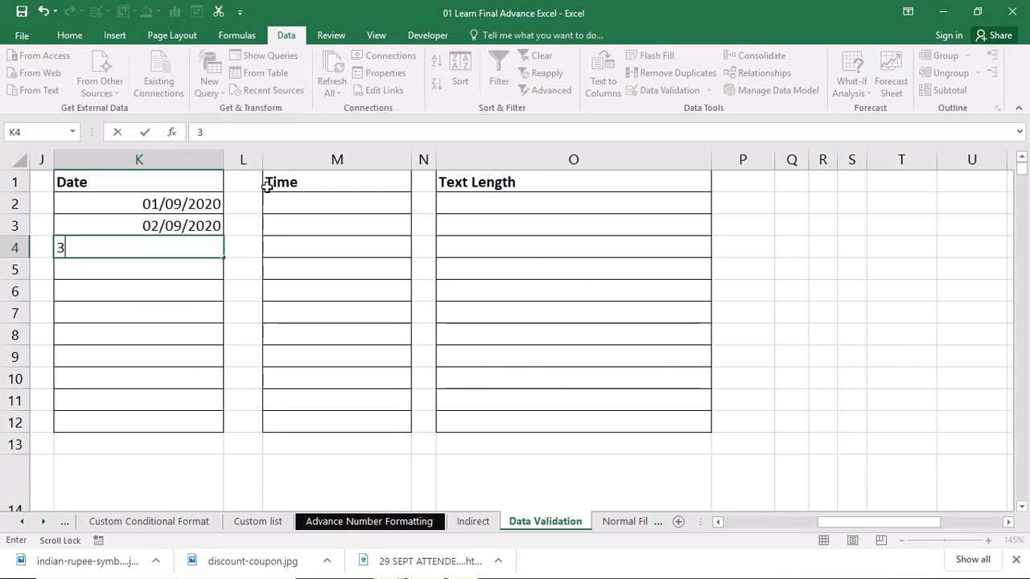
pyautogui.write('0/09/2020')
pyautogui.press('Return')
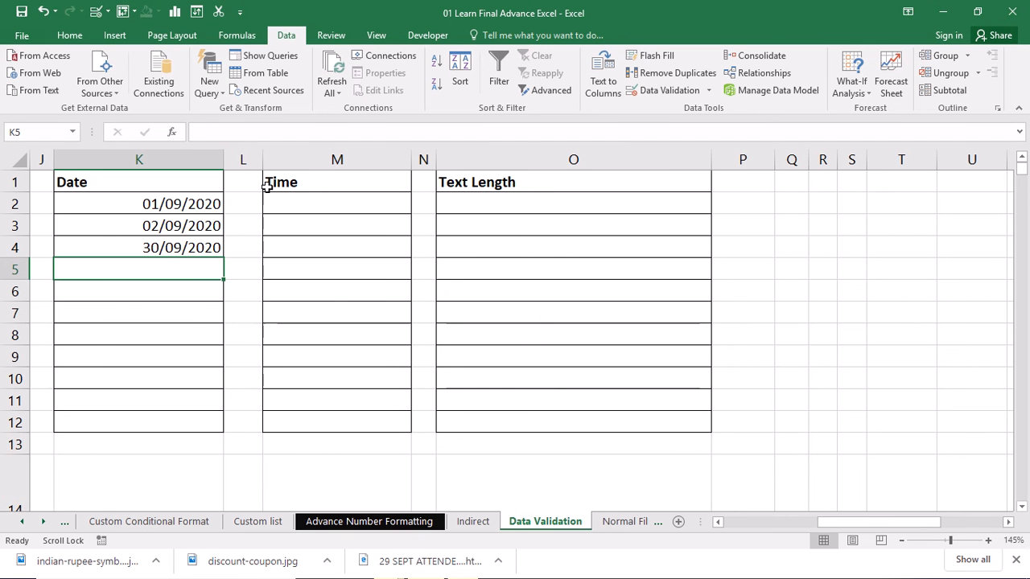
# Step: Try entering 1-10-2020 in K5 and retry the rejected entry
pyautogui.write('1-')
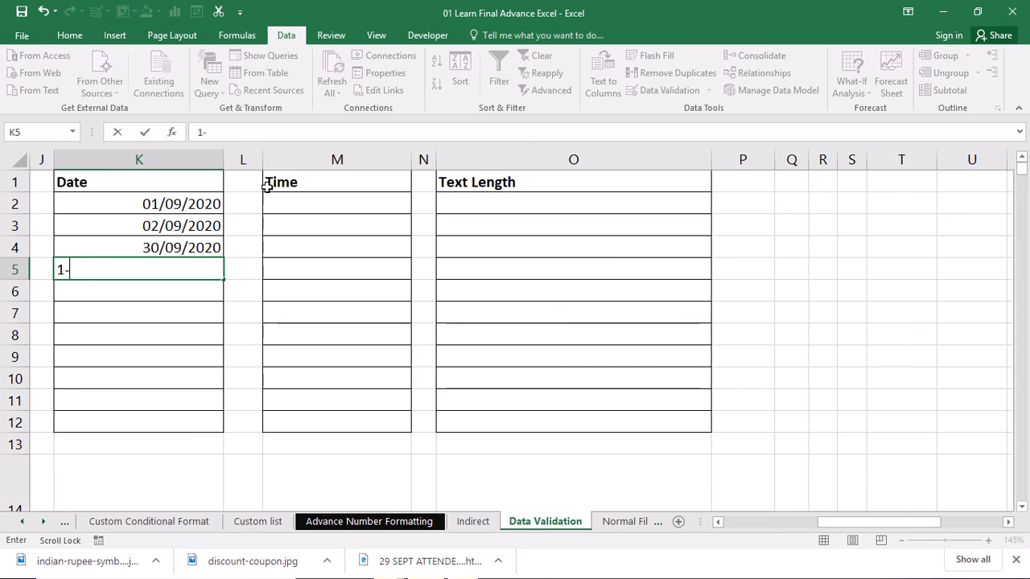
pyautogui.write('10-2020')
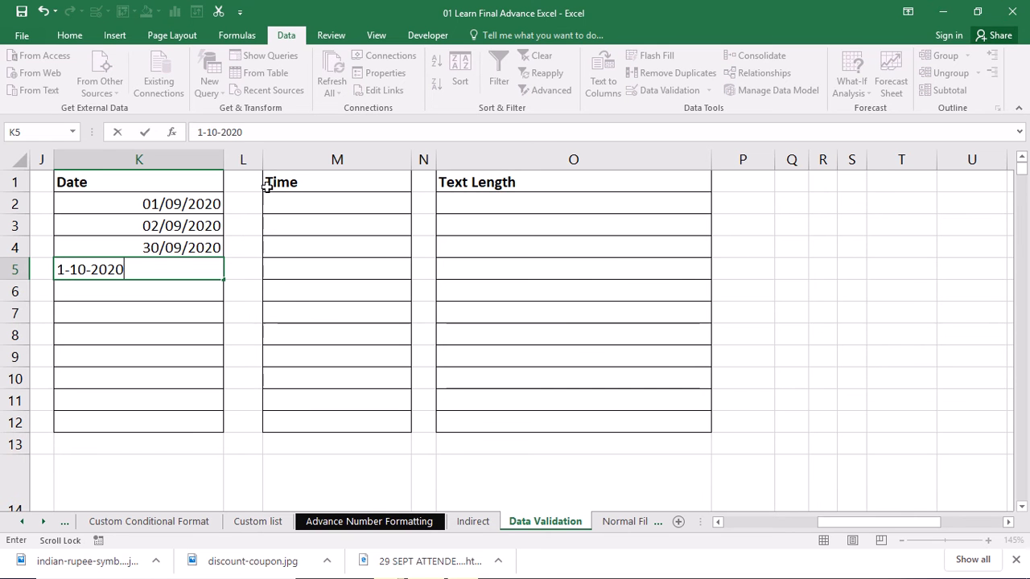
pyautogui.press('Return')
pyautogui.press('Return')
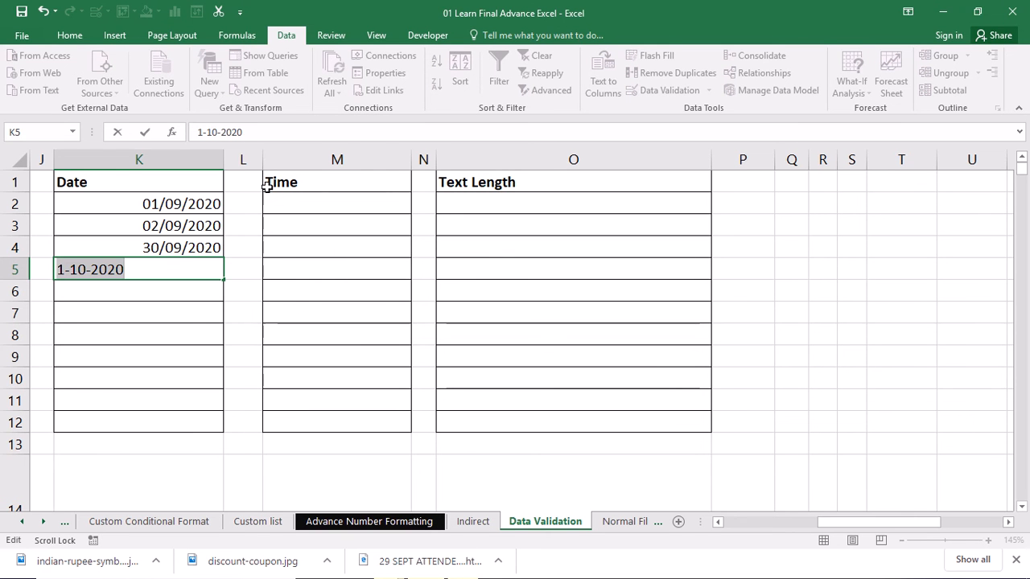
# Step: Try entering 1/10/2020 in K5 and cancel the rejected entry
pyautogui.write('1/10')
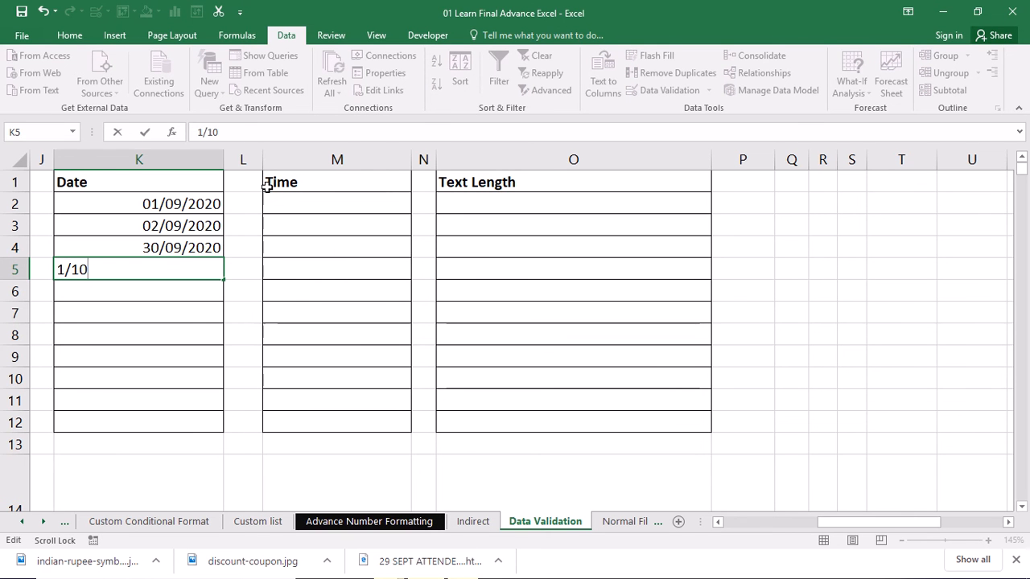
pyautogui.write('/2020')
pyautogui.press('Return')
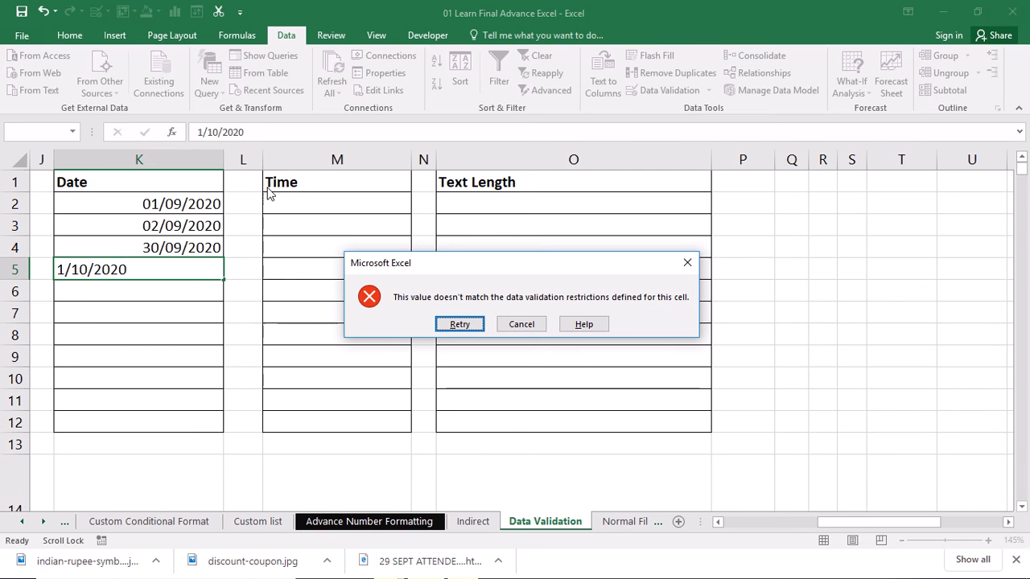
pyautogui.press('Escape')
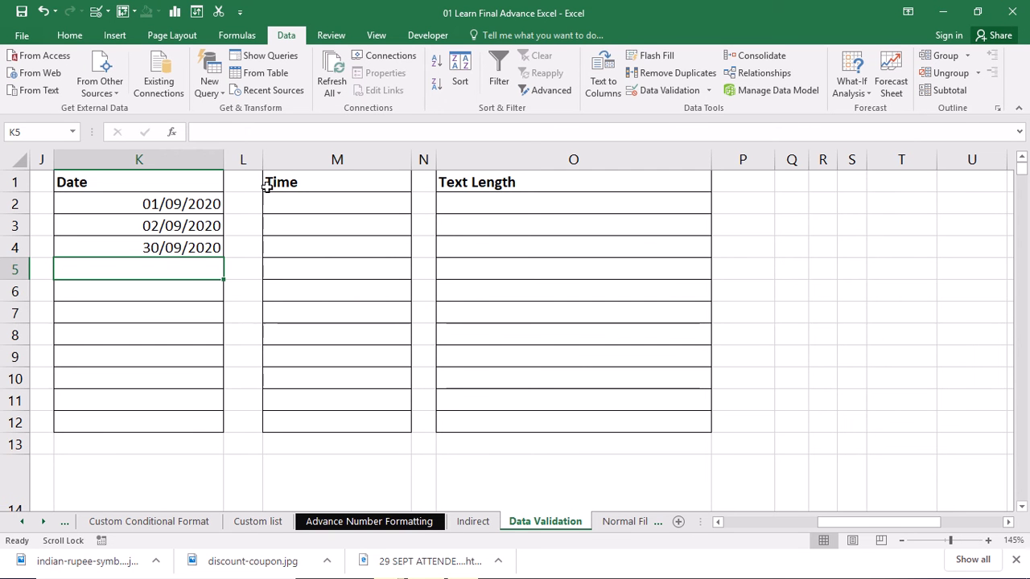
# Step: Try entering 1/08/2020 in K5 and cancel the rejected entry
pyautogui.write('1/08/2020')
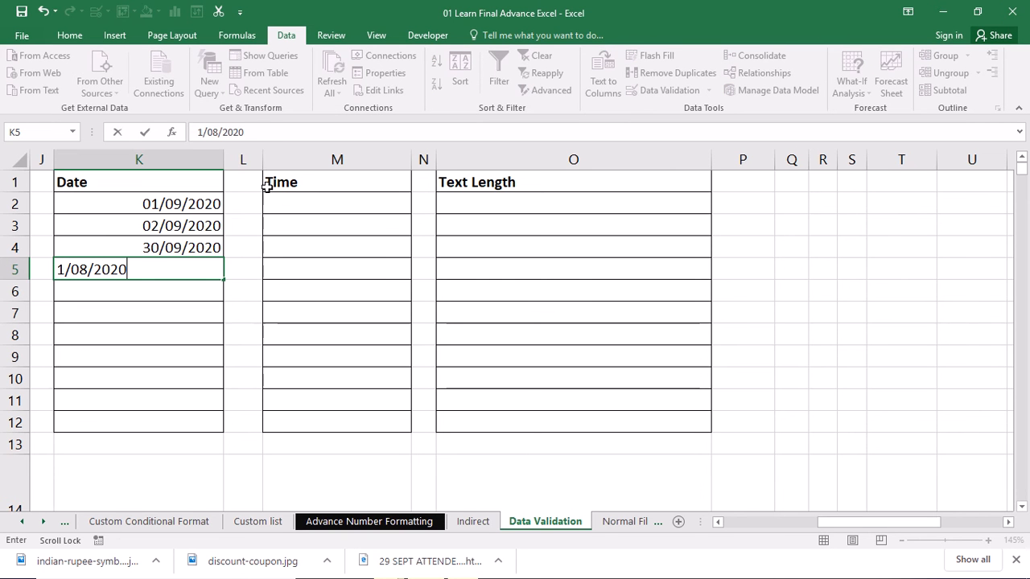
pyautogui.press('Return')
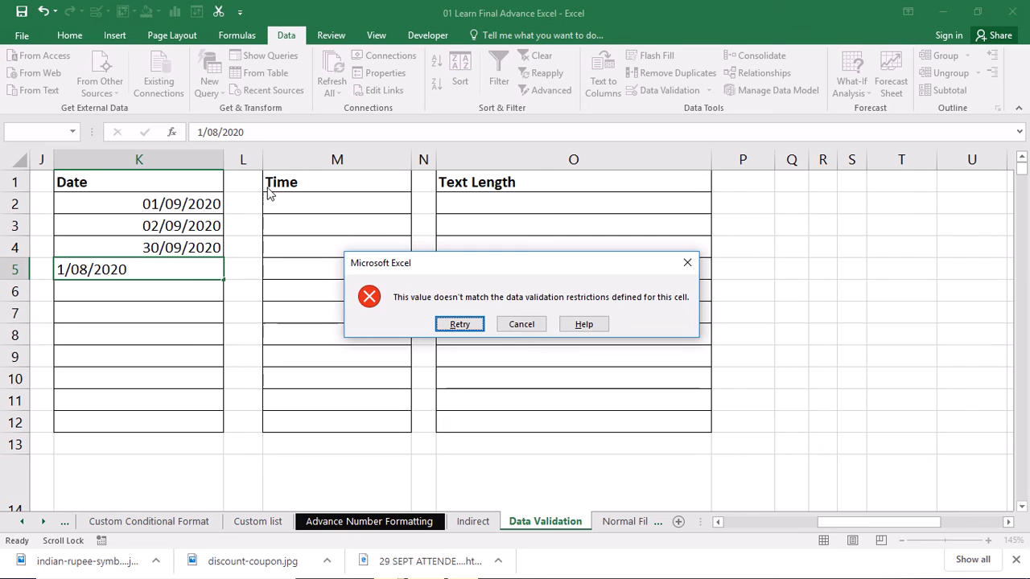
pyautogui.press('Escape')
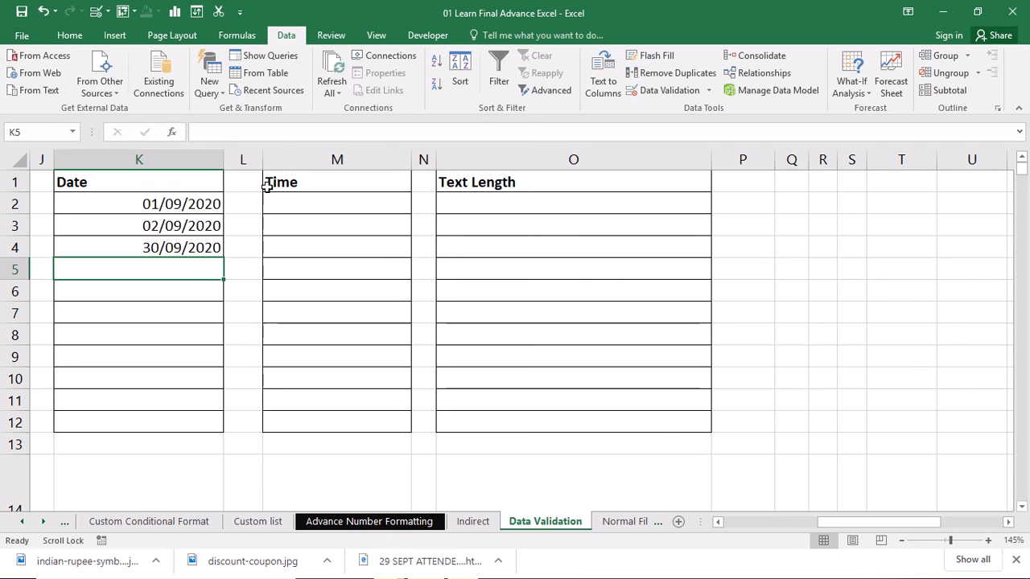
# Step: Restrict M2:M12 with data validation to times between 7:00 AM and 10:00 PM, then reopen the settings to review them
pyautogui.moveTo(268, 204); pyautogui.dragTo(314, 400)
pyautogui.click(318, 425)
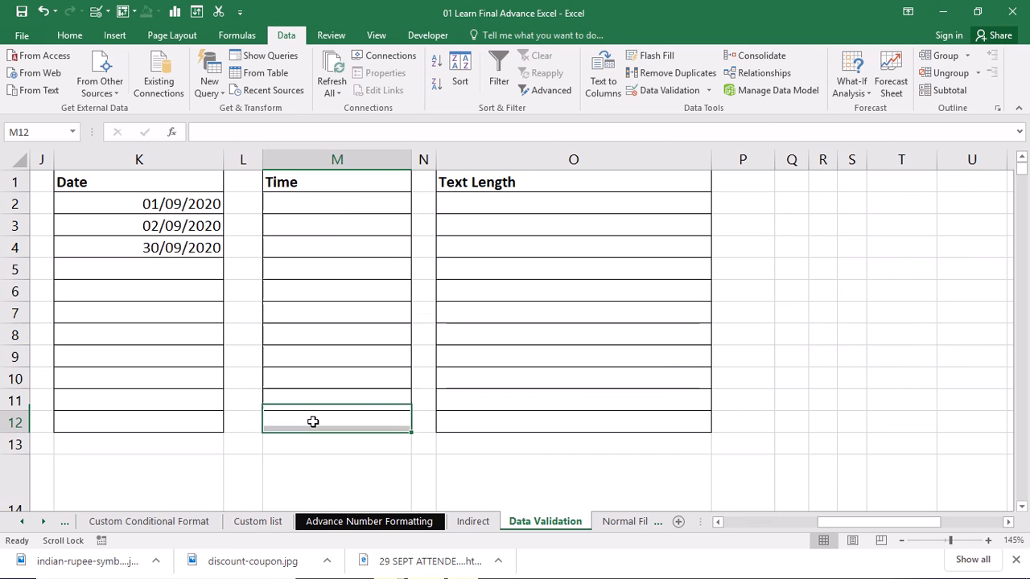
pyautogui.click(342, 204)
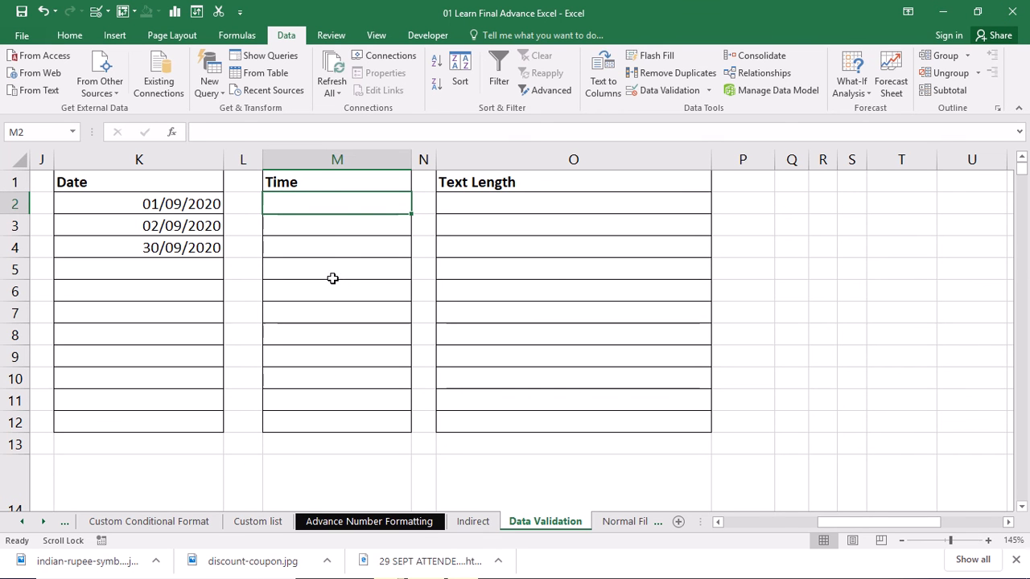
pyautogui.keyDown('shift'); pyautogui.click(325, 423); pyautogui.keyUp('shift')
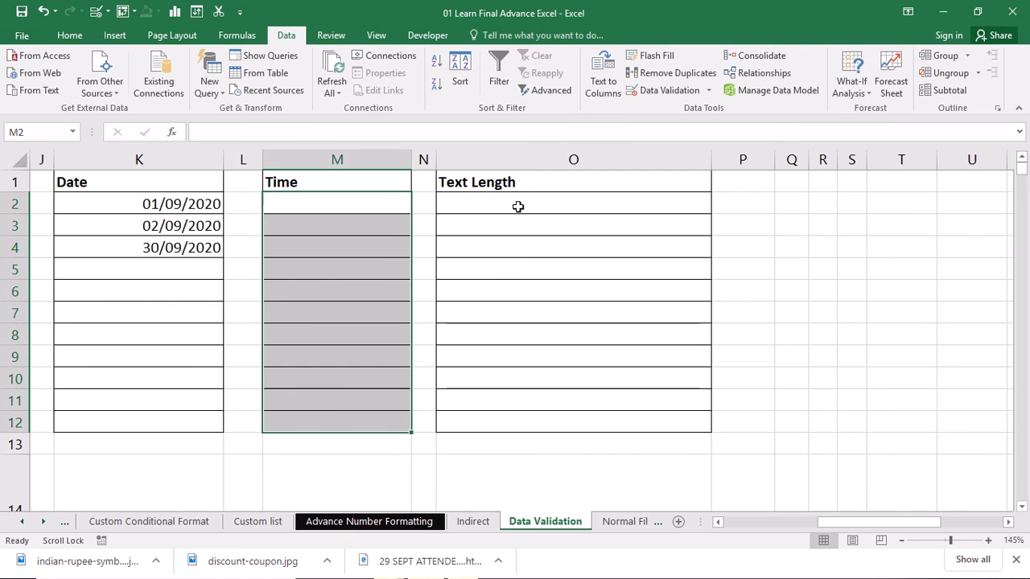
pyautogui.click(660, 91)
pyautogui.moveTo(528, 134); pyautogui.dragTo(652, 130)
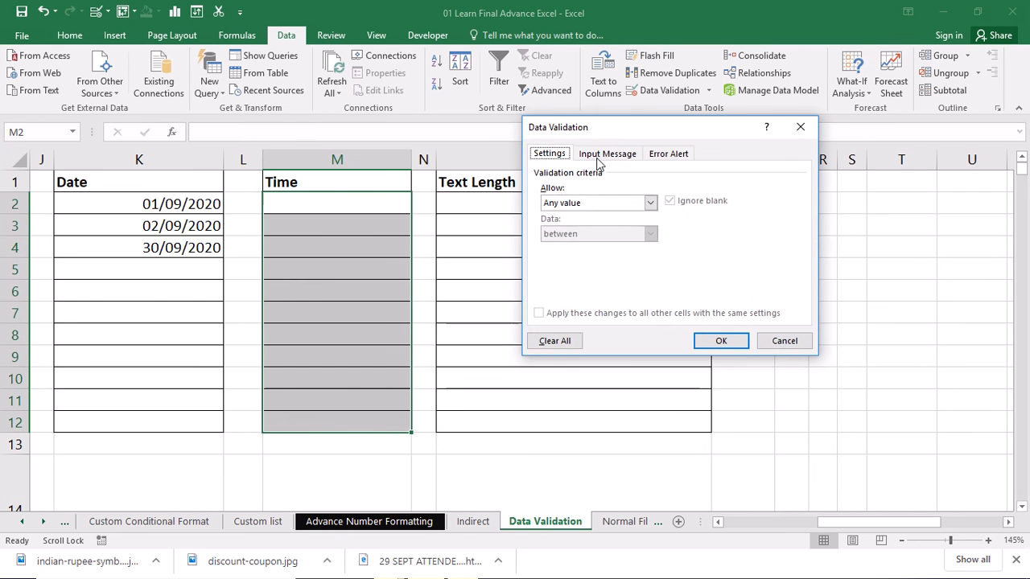
pyautogui.click(586, 204)
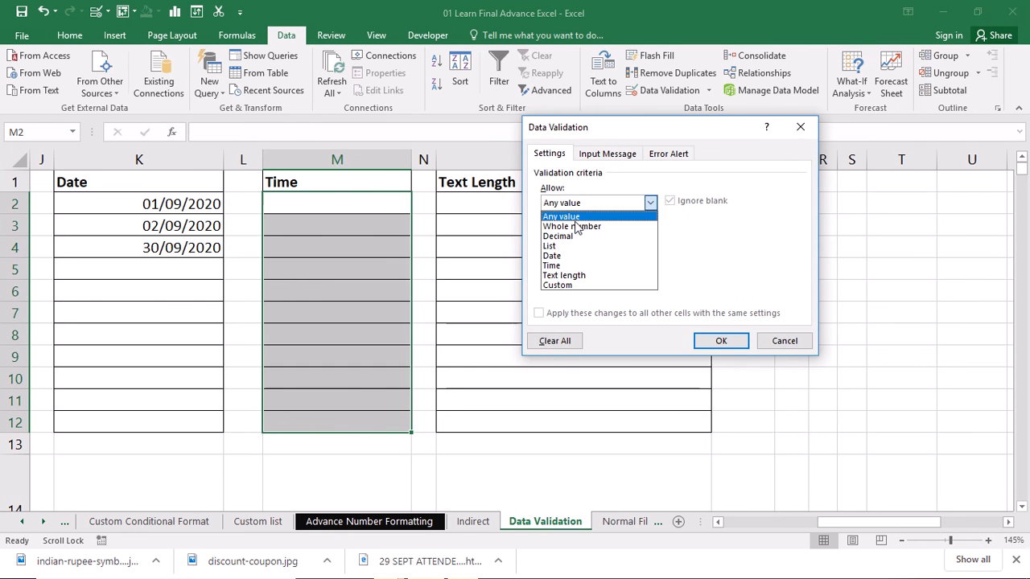
pyautogui.click(571, 264)
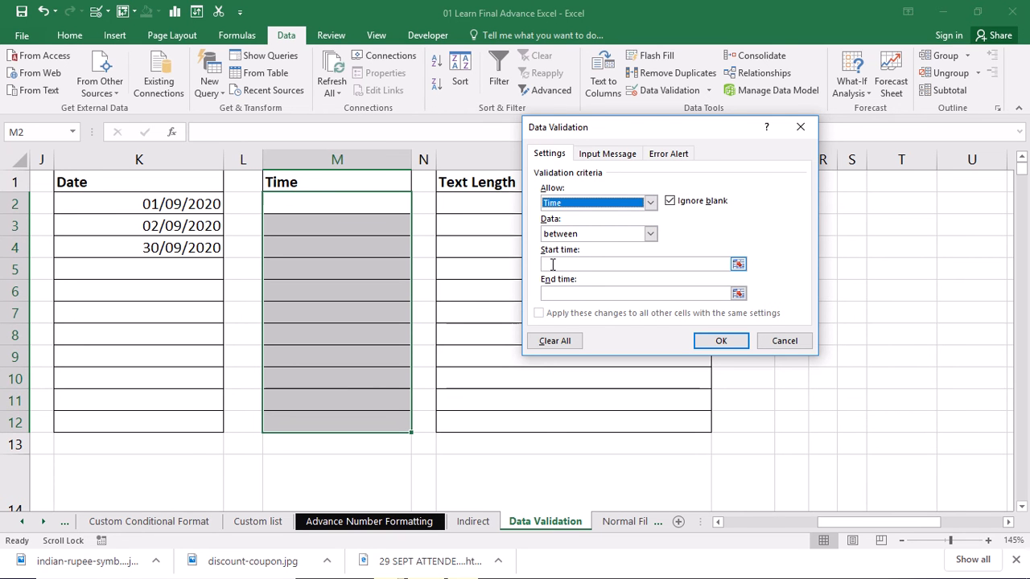
pyautogui.click(553, 264)
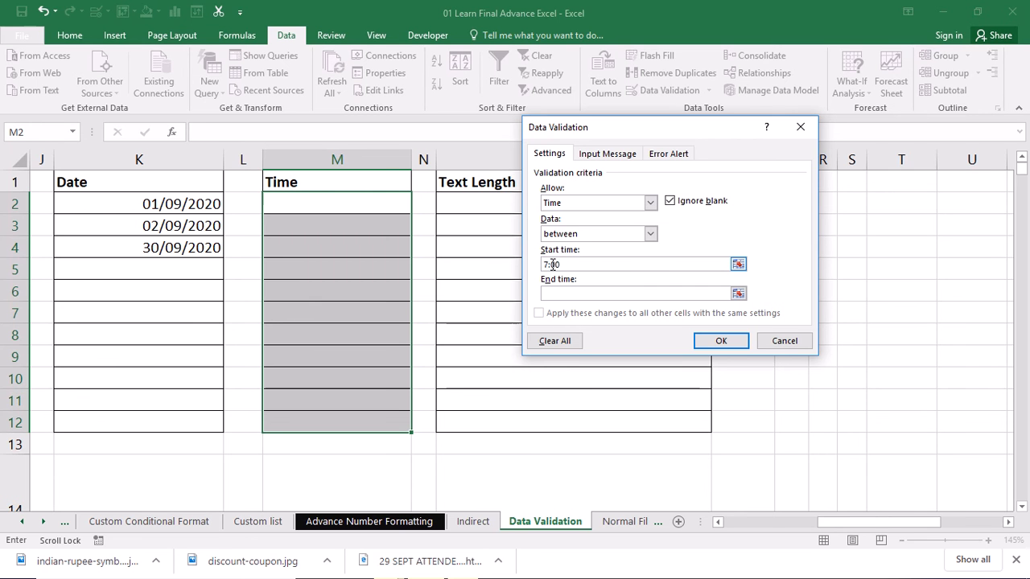
pyautogui.click(555, 294)
pyautogui.write('22:00')
pyautogui.click(720, 340)
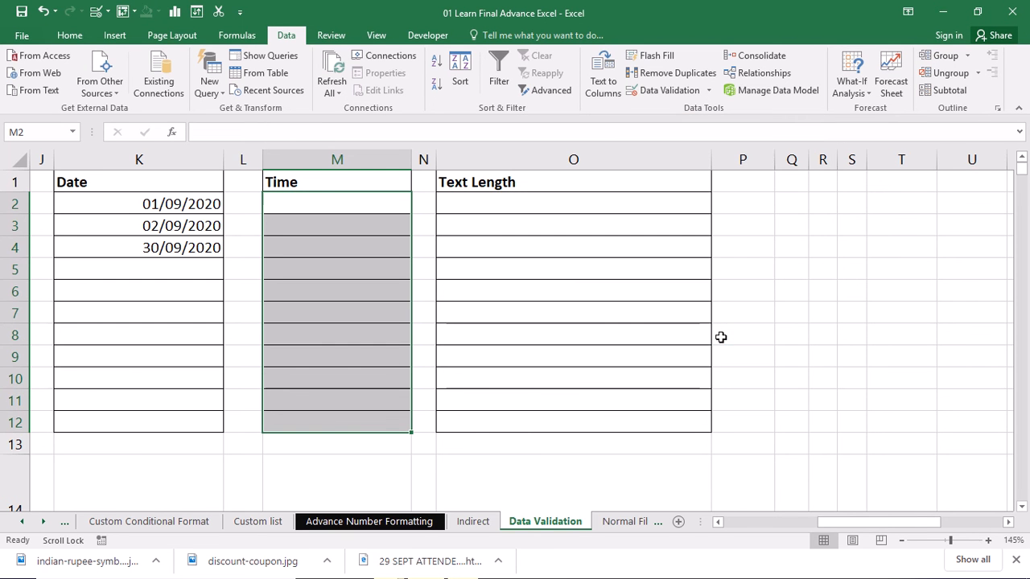
pyautogui.click(667, 88)
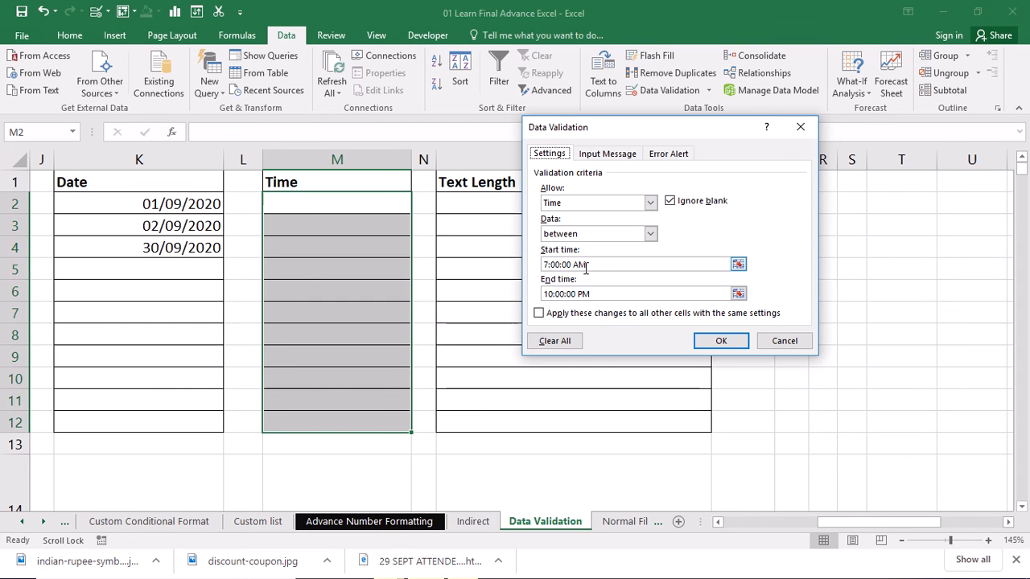
pyautogui.click(719, 341)
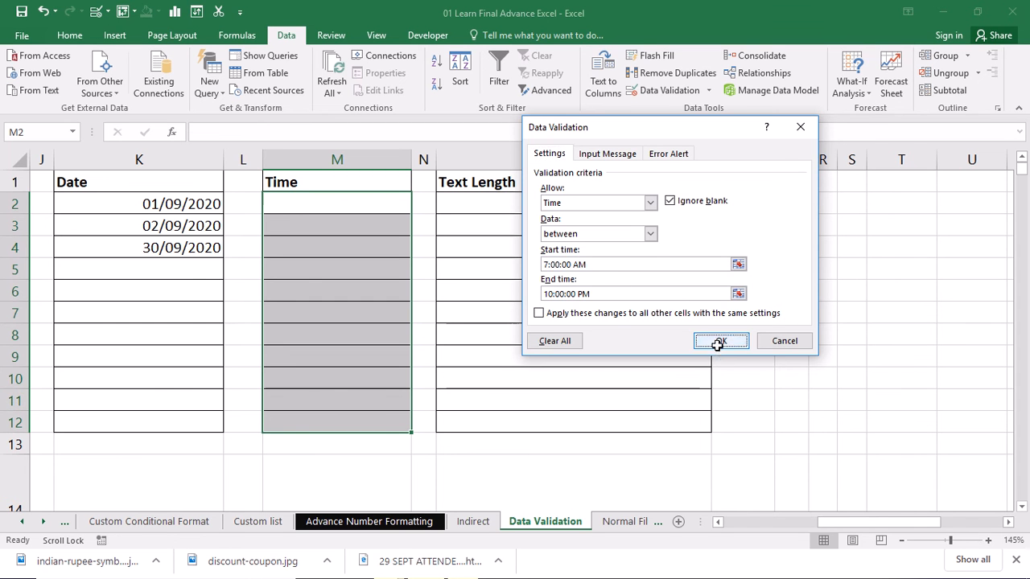
# Step: Enter the time 8:00 in M2
pyautogui.click(312, 209)
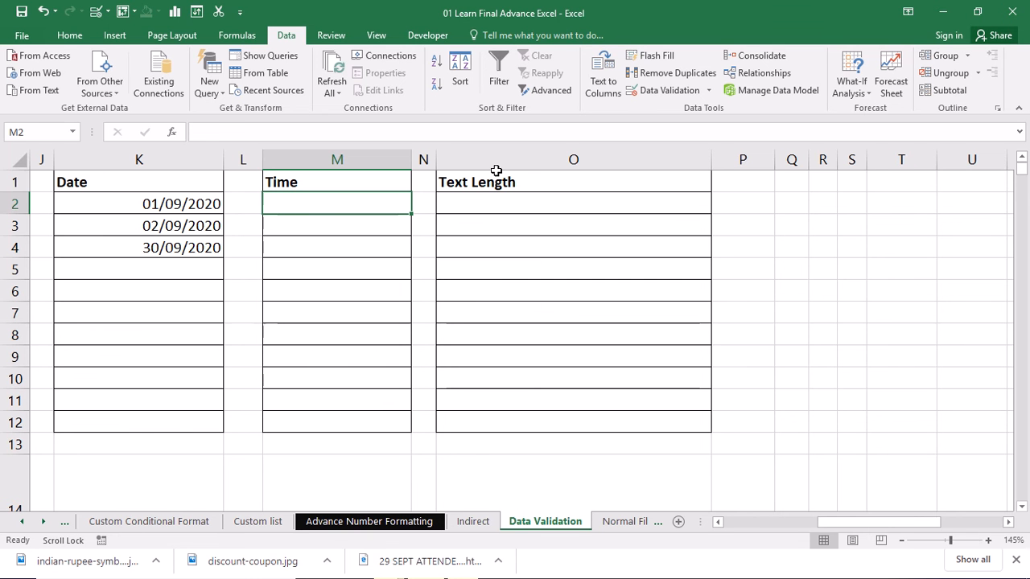
pyautogui.write('8:00')
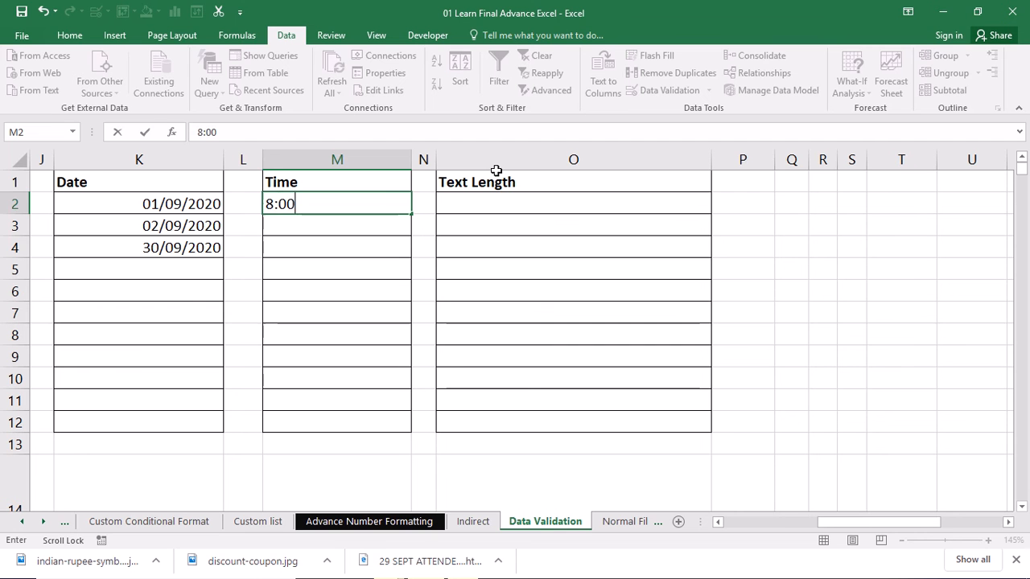
pyautogui.press('Return')
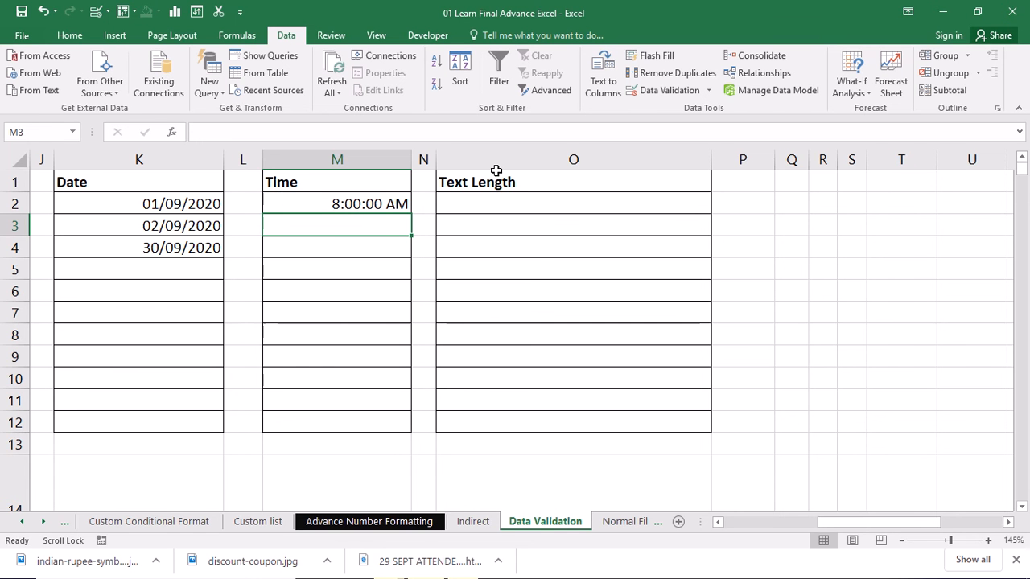
# Step: Try entering 6:30 in M3, retry the rejected entry, and enter 9:30 instead
pyautogui.write('6:30')
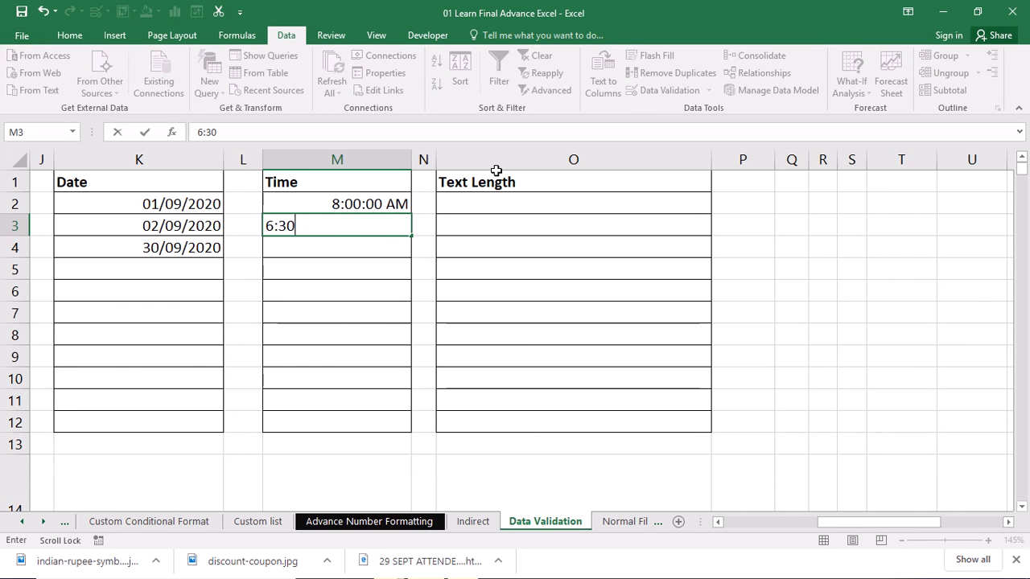
pyautogui.press('Return')
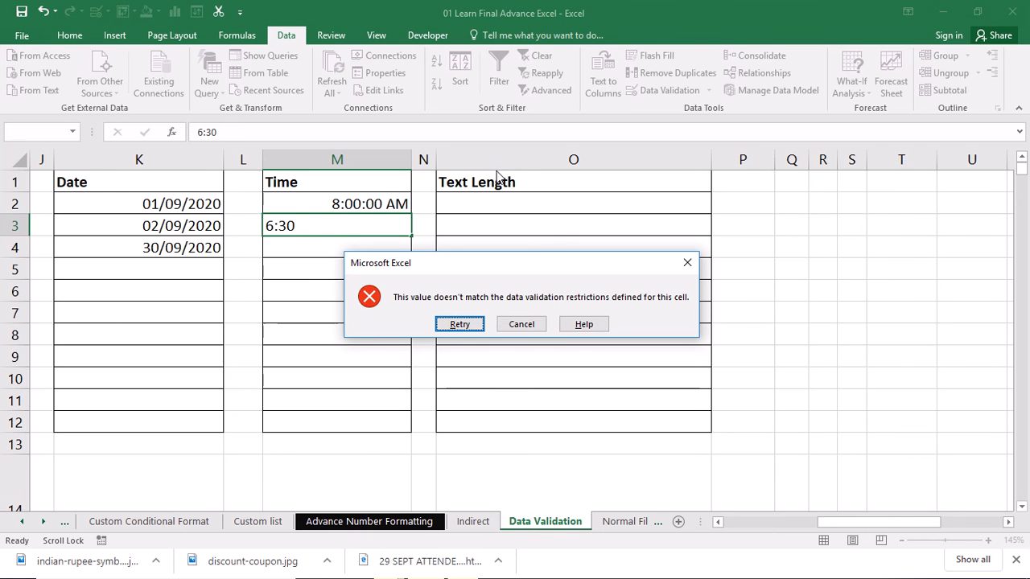
pyautogui.press('Return')
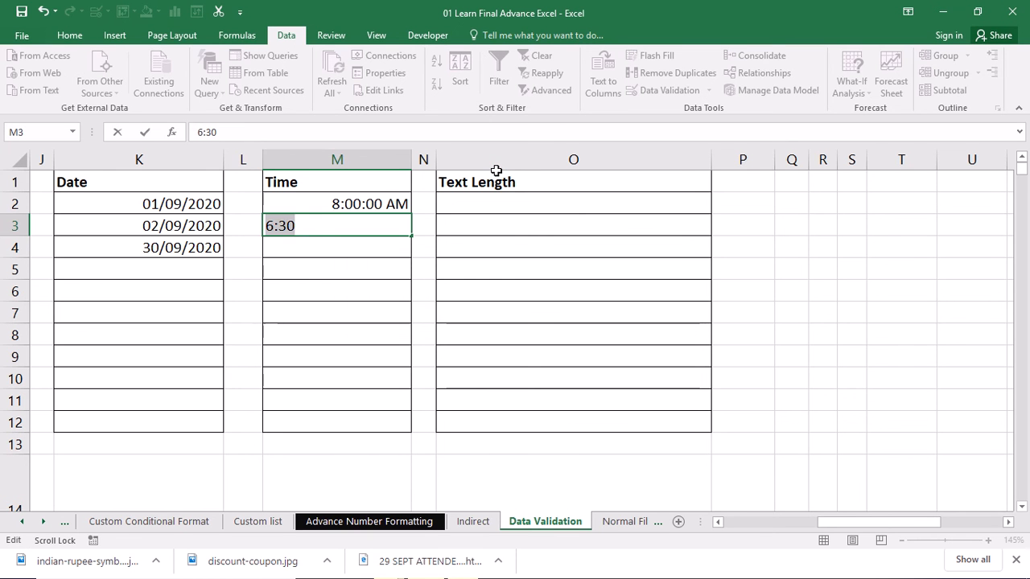
pyautogui.write('9')
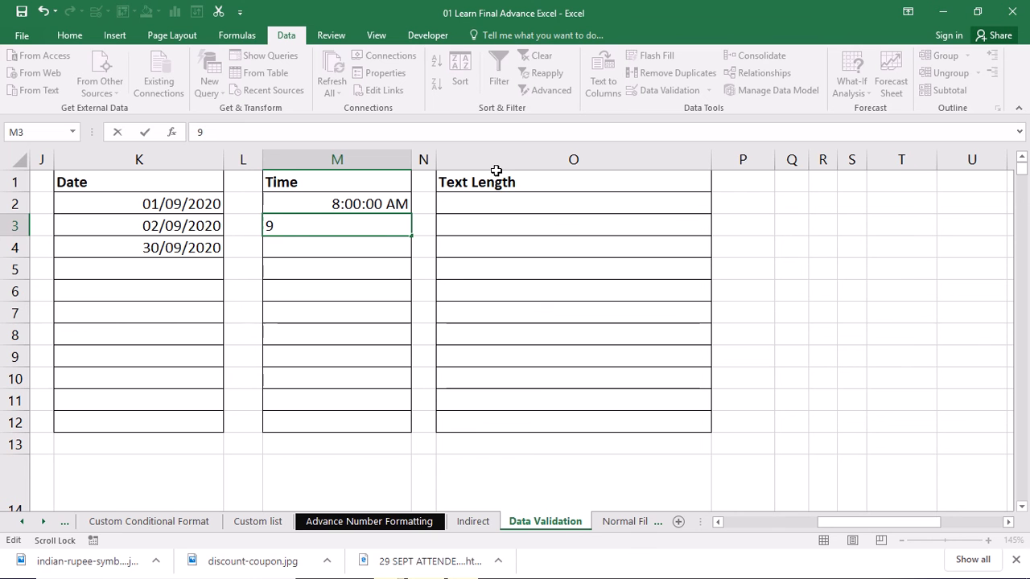
pyautogui.write(':30')
pyautogui.press('Return')
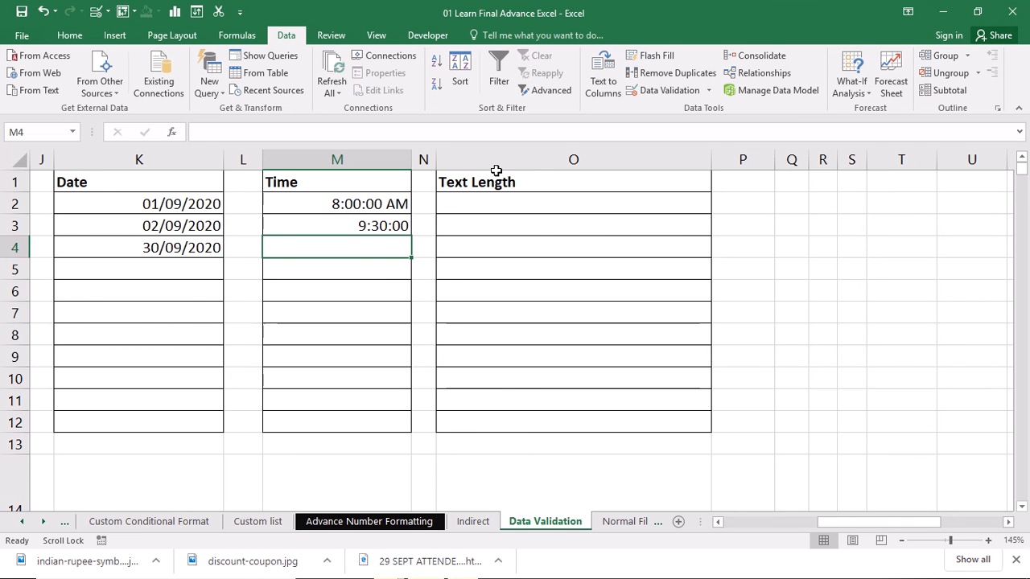
# Step: Enter the time 21:30 in M4
pyautogui.write('21')
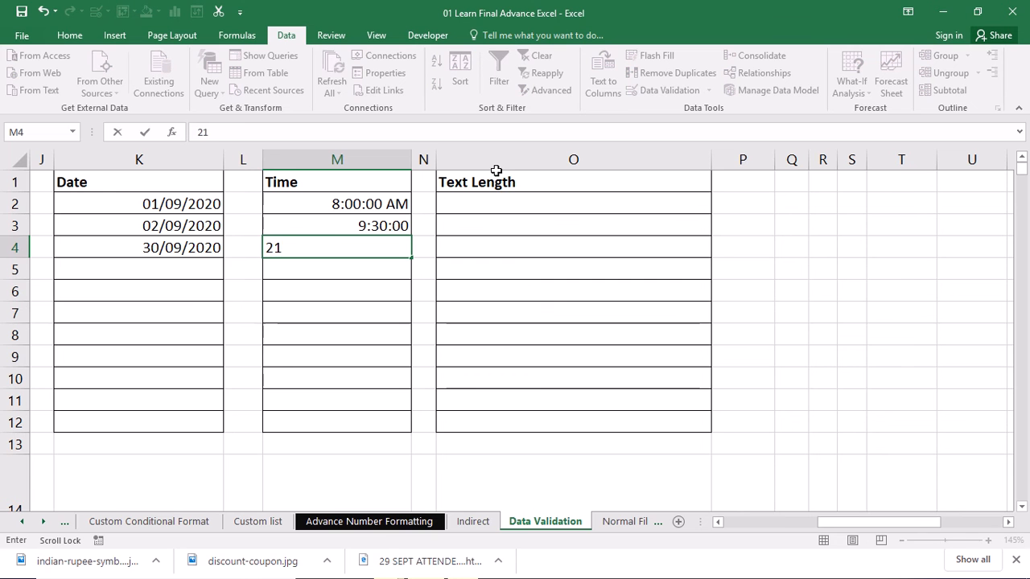
pyautogui.write(':30')
pyautogui.press('Return')
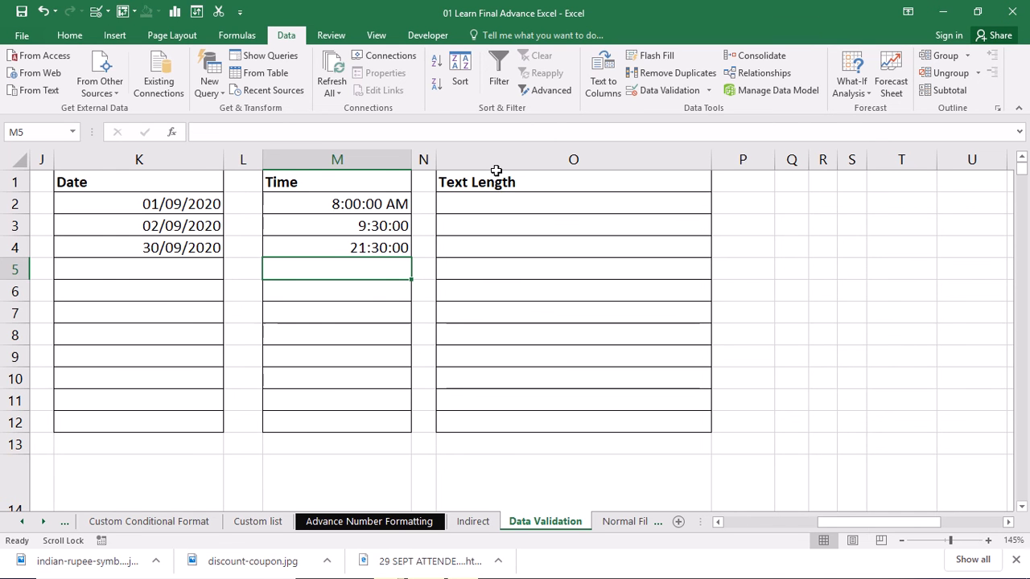
# Step: Try entering 22:10 in M5 and cancel the rejected entry
pyautogui.write('1')
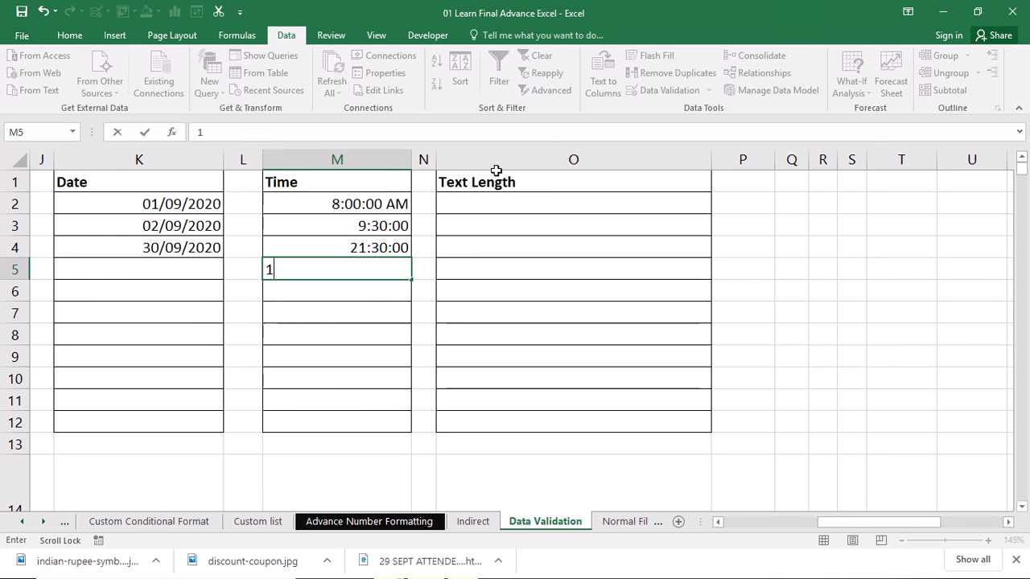
pyautogui.press('BackSpace')
pyautogui.write('22:10')
pyautogui.press('Return')
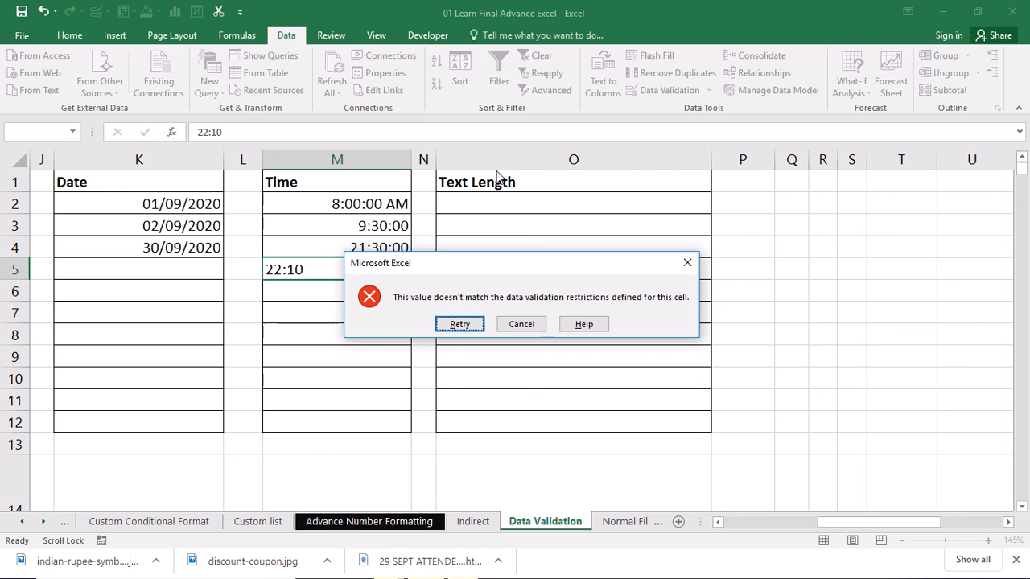
pyautogui.press('Escape')
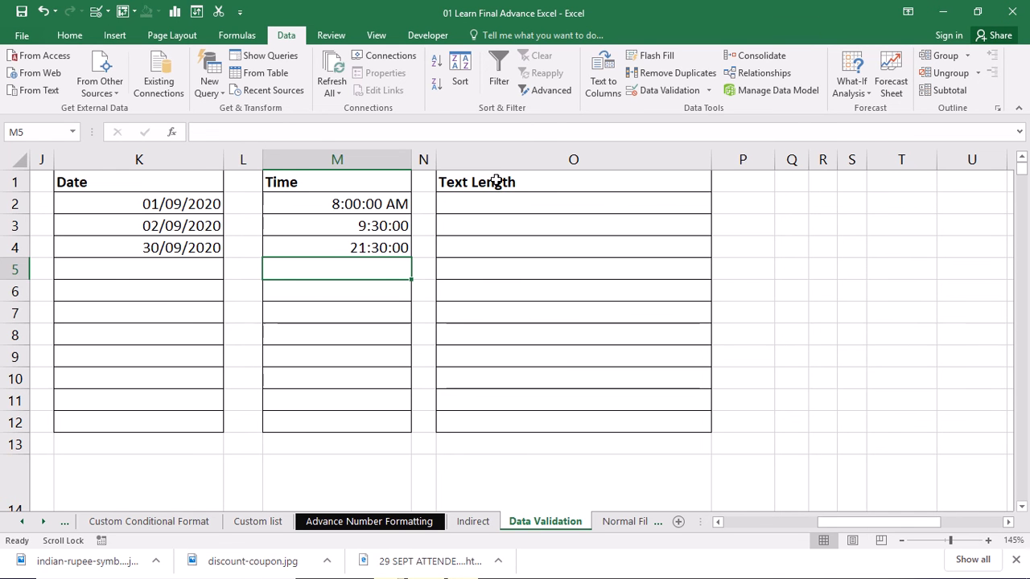
# Step: Restrict O2:O12 with data validation to text length greater than 5
pyautogui.moveTo(494, 199); pyautogui.dragTo(521, 421)
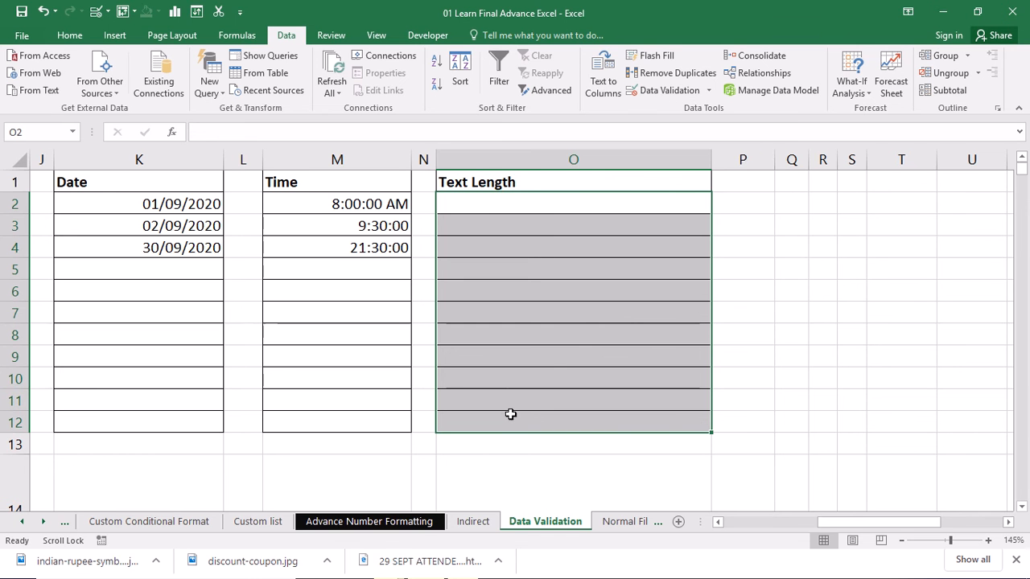
pyautogui.click(671, 87)
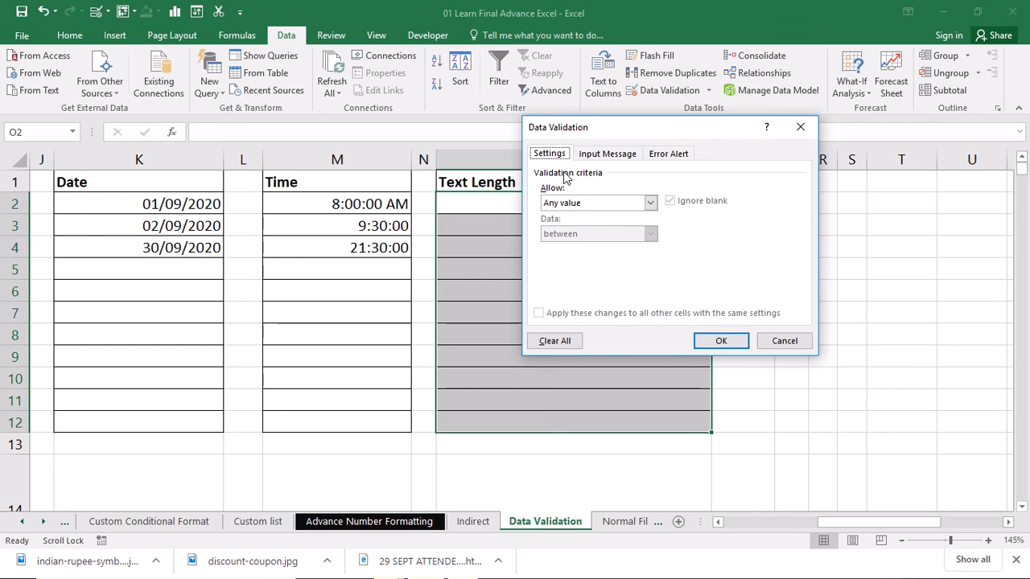
pyautogui.click(587, 204)
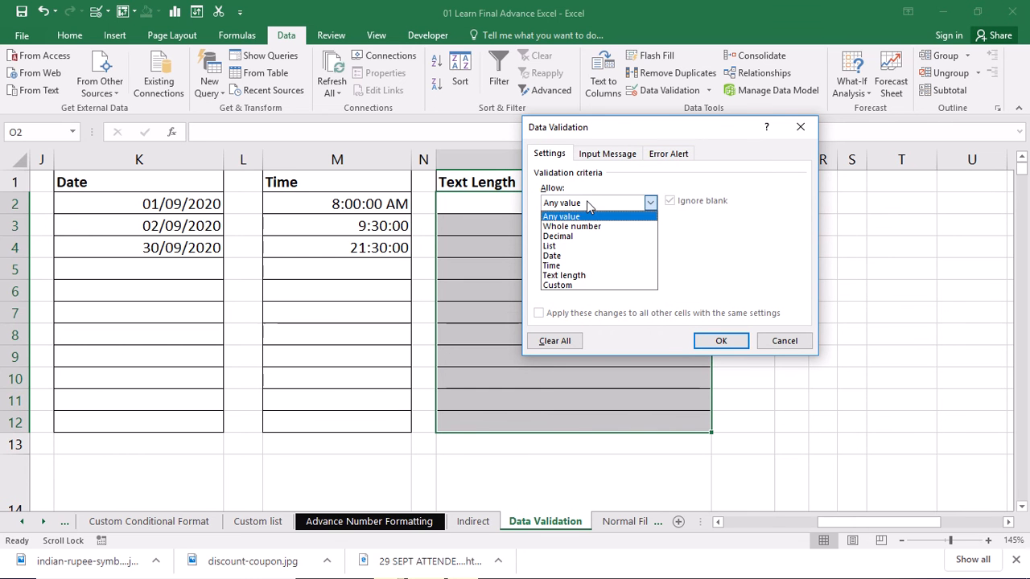
pyautogui.click(593, 277)
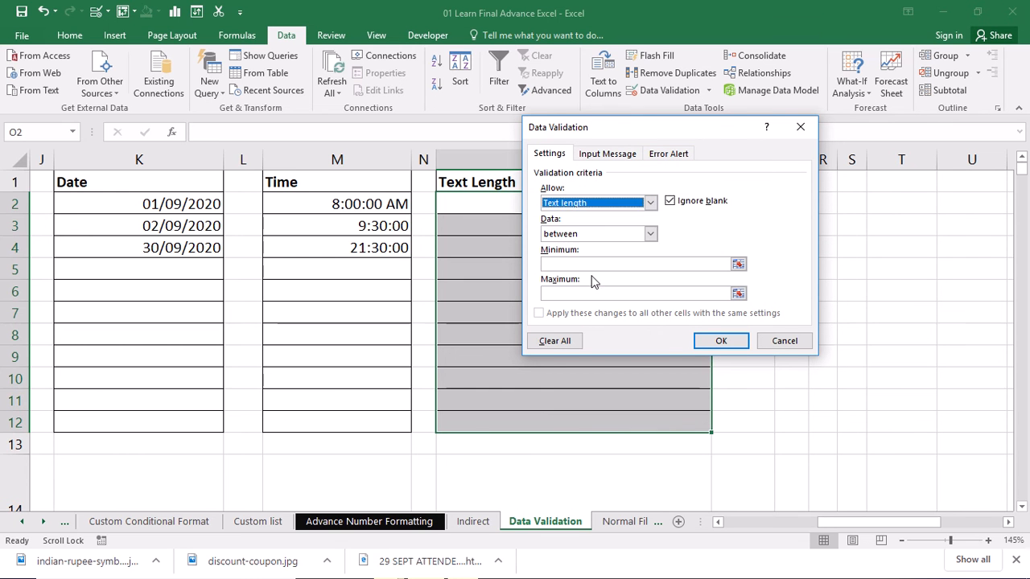
pyautogui.click(651, 233)
pyautogui.click(651, 233)
pyautogui.click(651, 233)
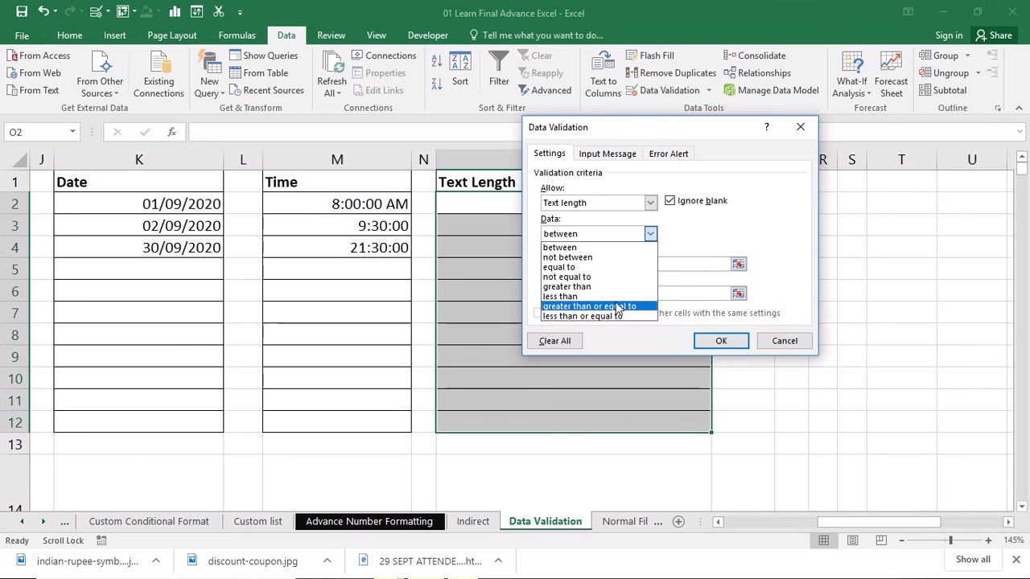
pyautogui.click(588, 287)
pyautogui.click(567, 262)
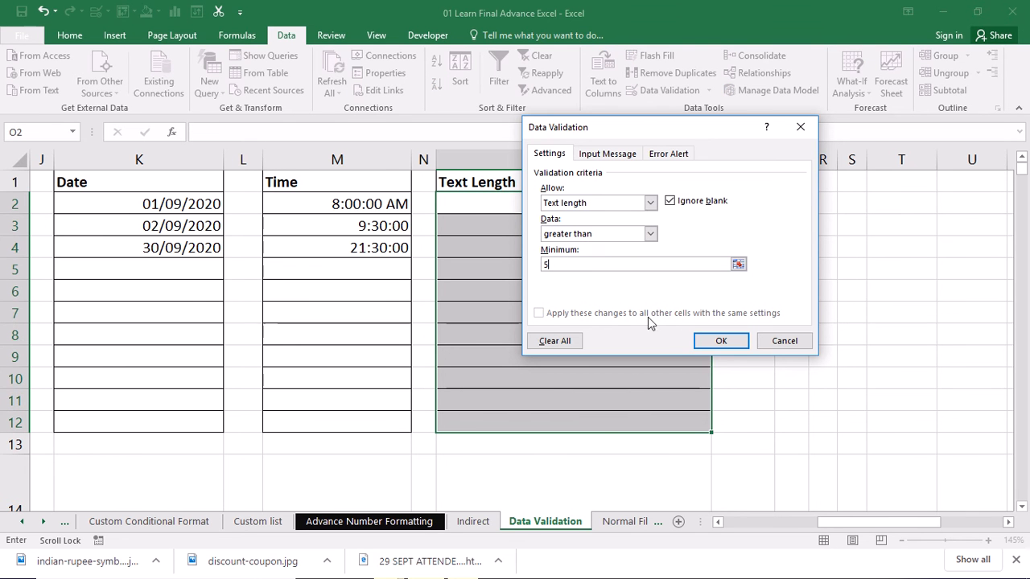
pyautogui.click(702, 340)
# Step: Try entering 1234 in O2, retry the rejected entry, and extend it to 123456
pyautogui.click(545, 211)
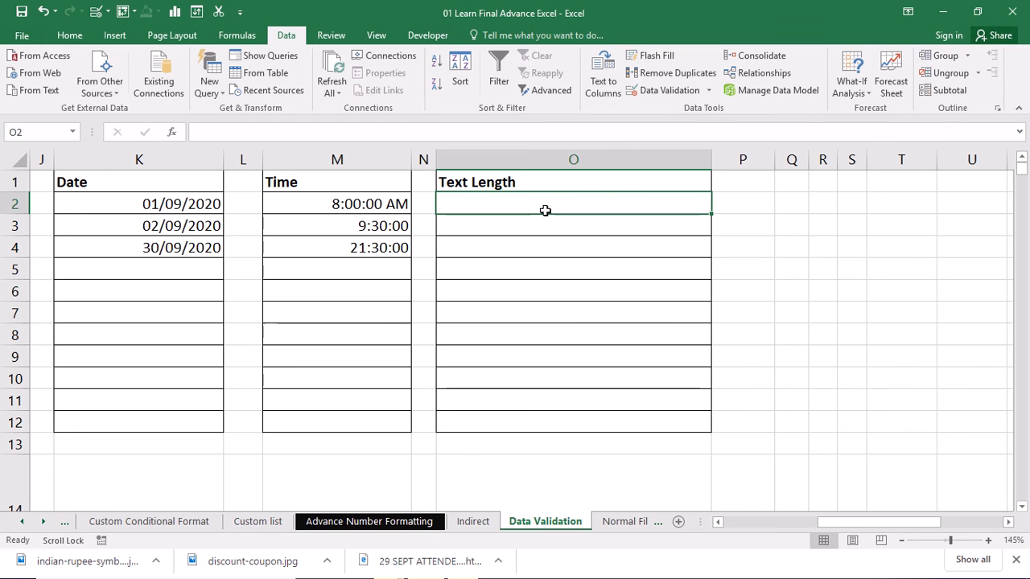
pyautogui.write('1234')
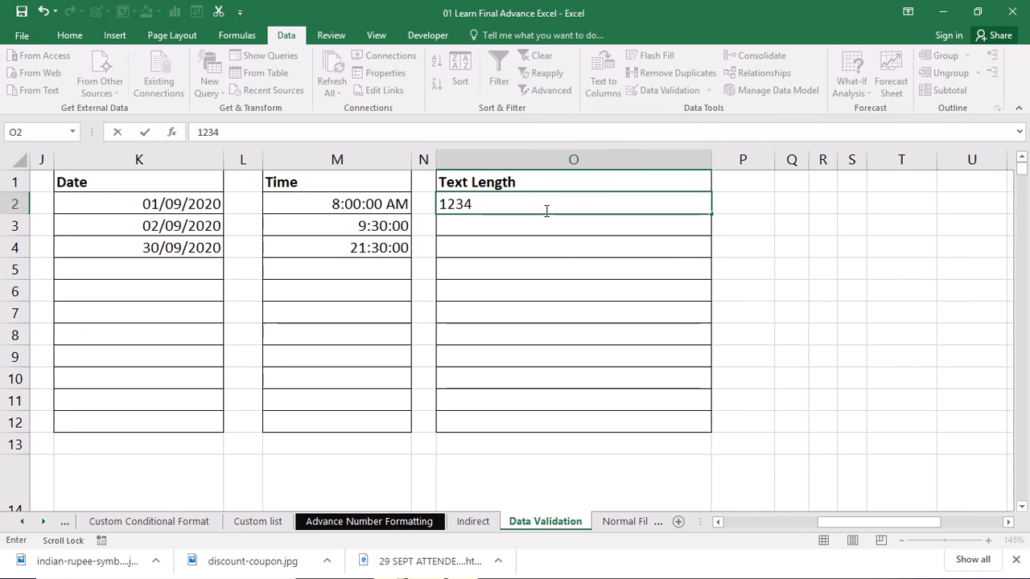
pyautogui.press('Return')
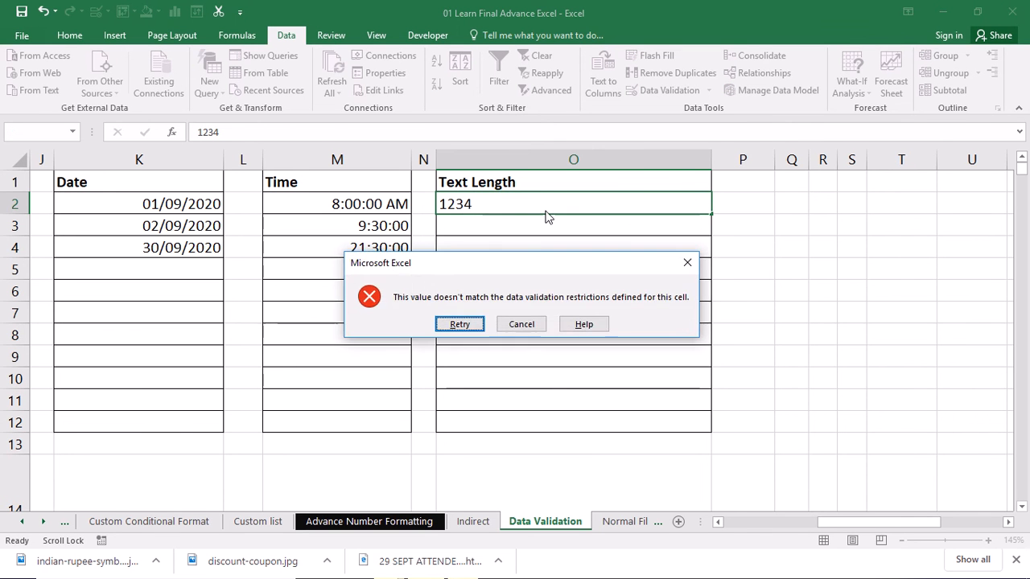
pyautogui.press('Return')
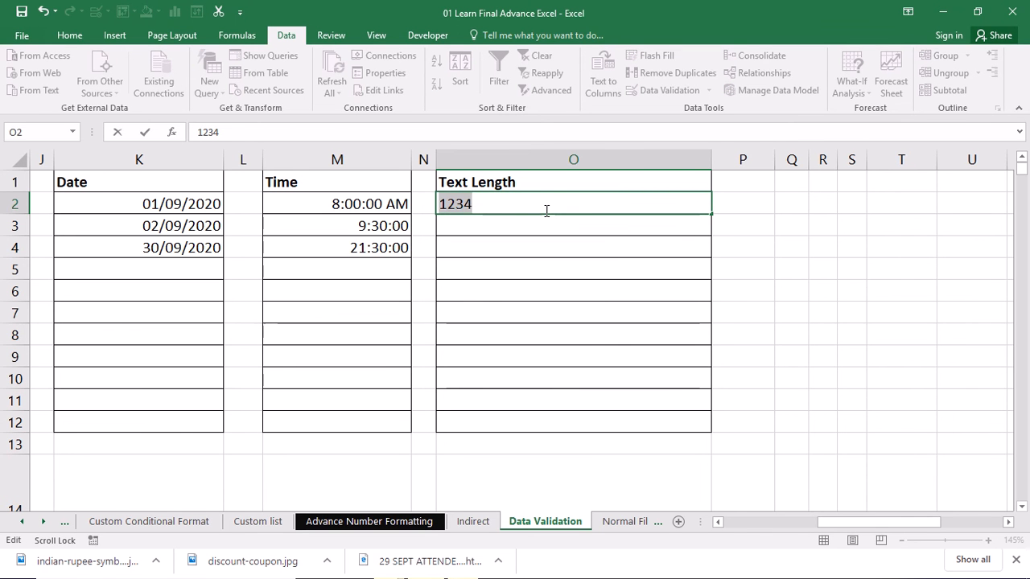
pyautogui.press('End')
pyautogui.write('56')
pyautogui.press('Return')
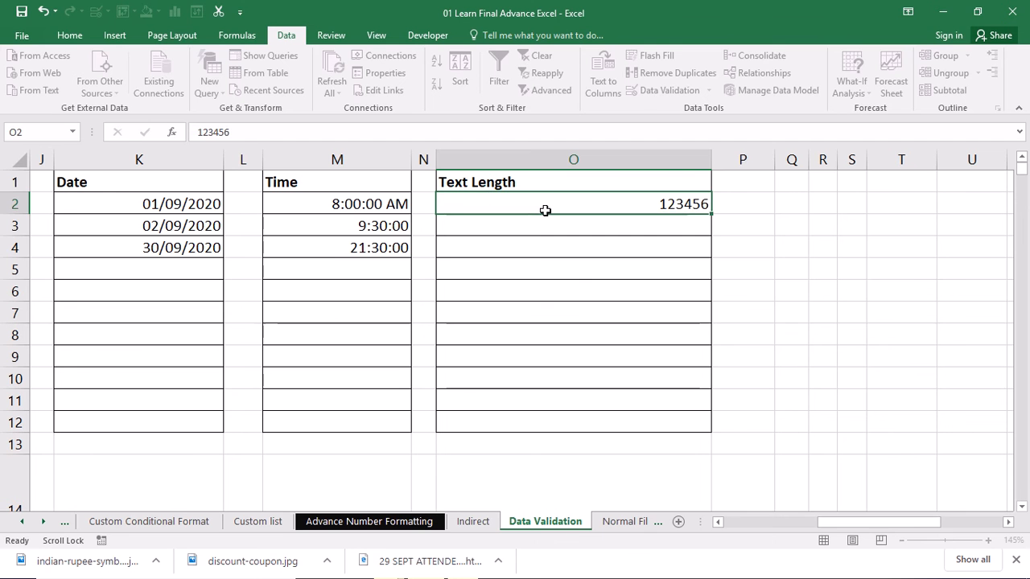
# Step: Try entering 12345 in O3, retry the rejected entry, and extend it to 123456
pyautogui.write('12345')
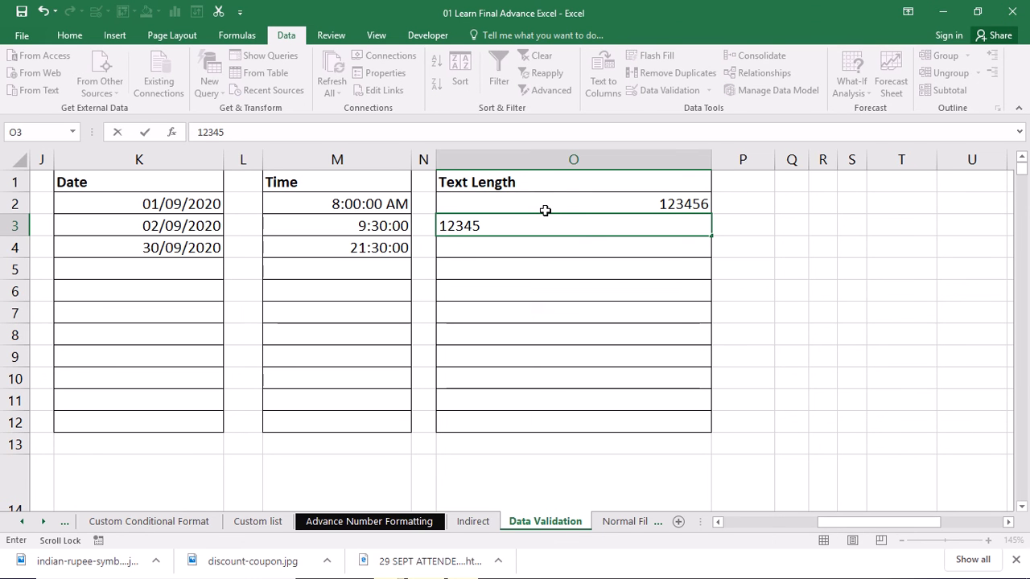
pyautogui.press('Return')
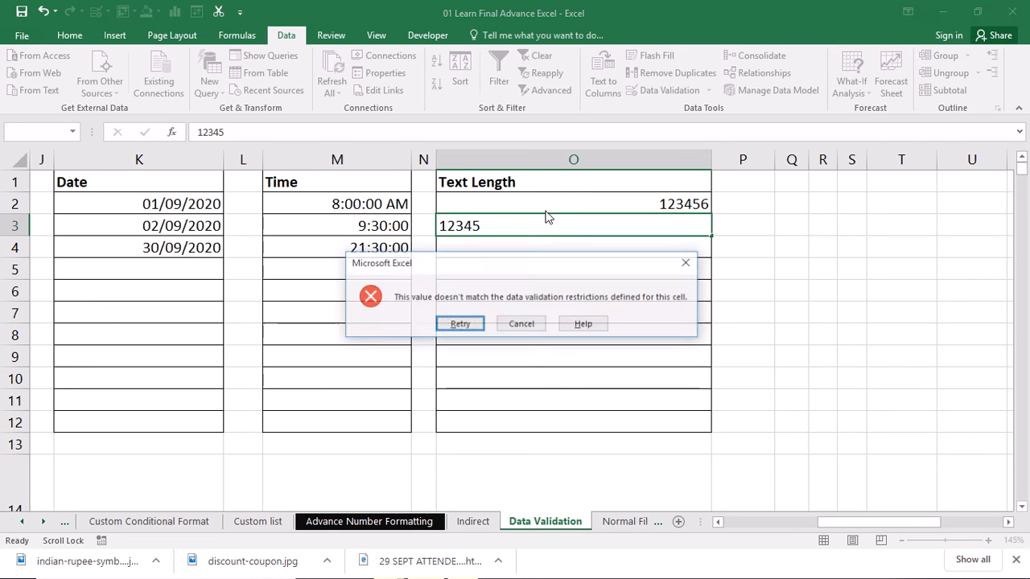
pyautogui.press('Return')
pyautogui.press('End')
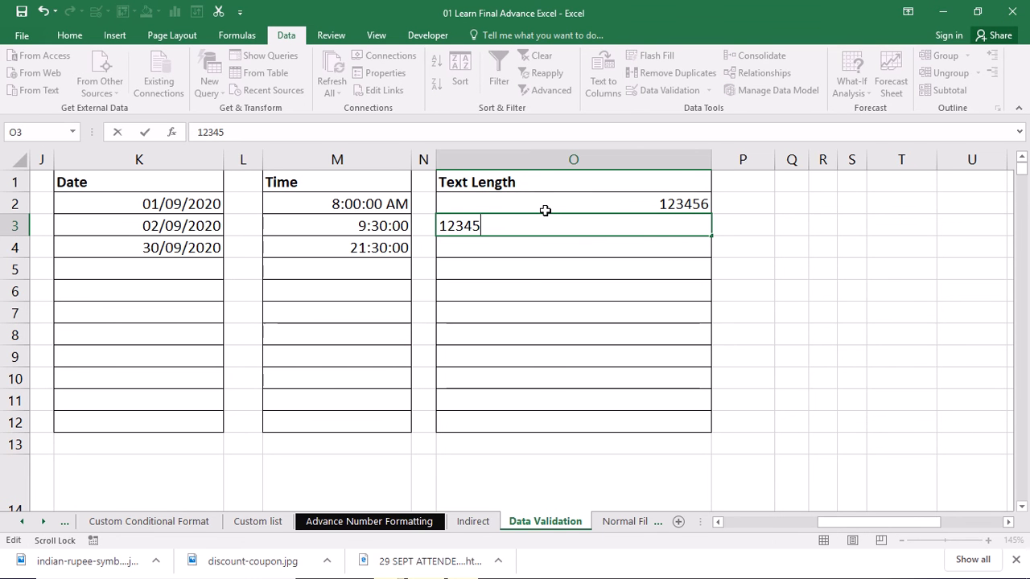
pyautogui.write('6')
pyautogui.press('Return')
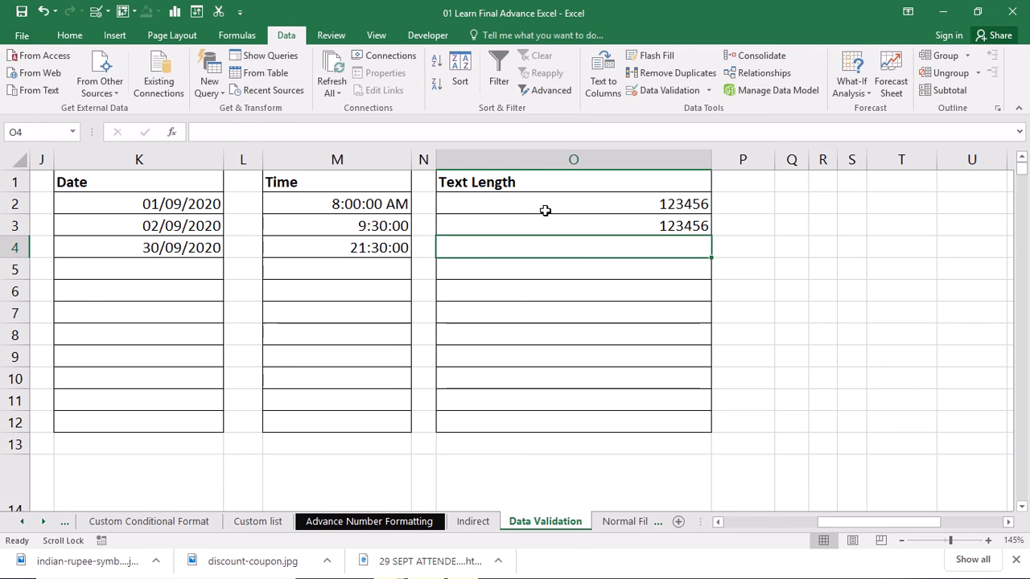
# Step: Enter the text gffgfhgh in O4
pyautogui.write('gffgfhgh')
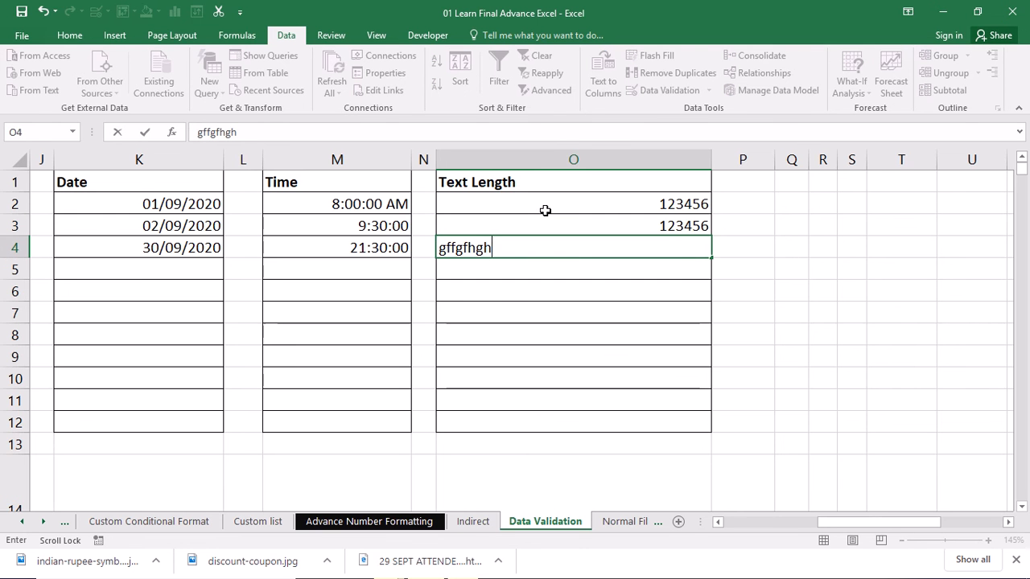
pyautogui.press('Return')
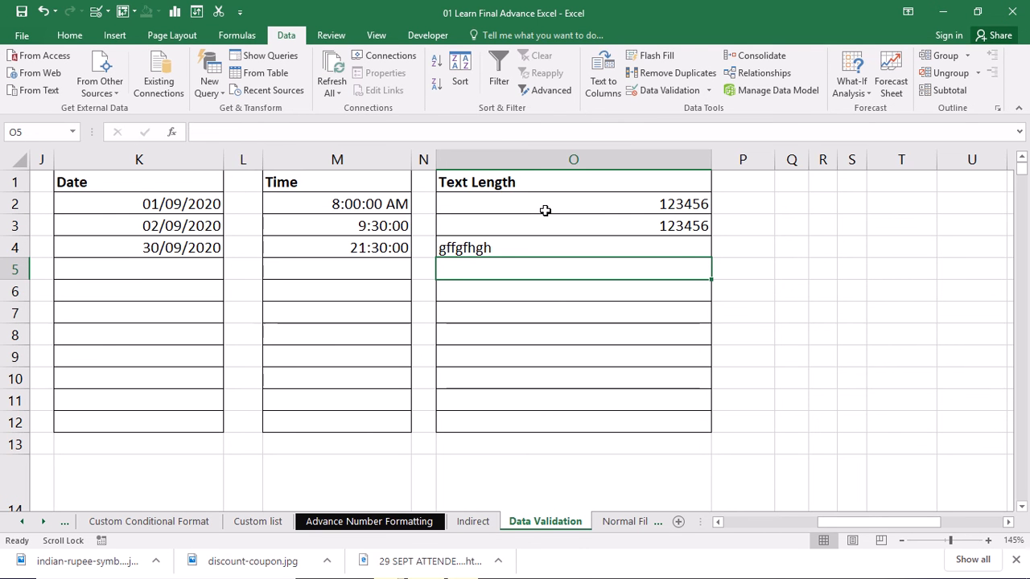
# Step: Try entering Hello in O5, retry the rejected entry, and extend it to Hello GM
pyautogui.write('Hello')
pyautogui.press('Return')
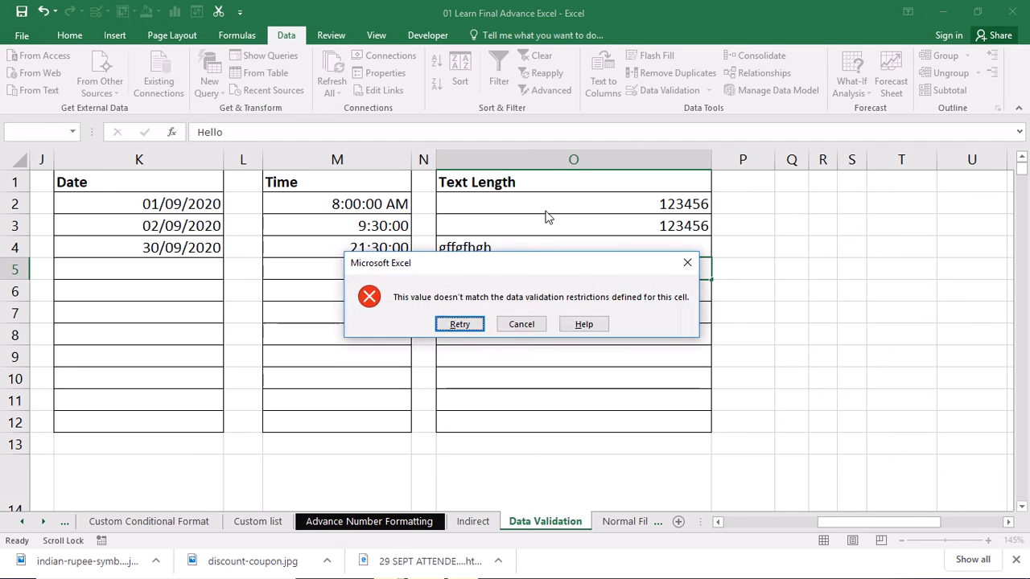
pyautogui.press('Return')
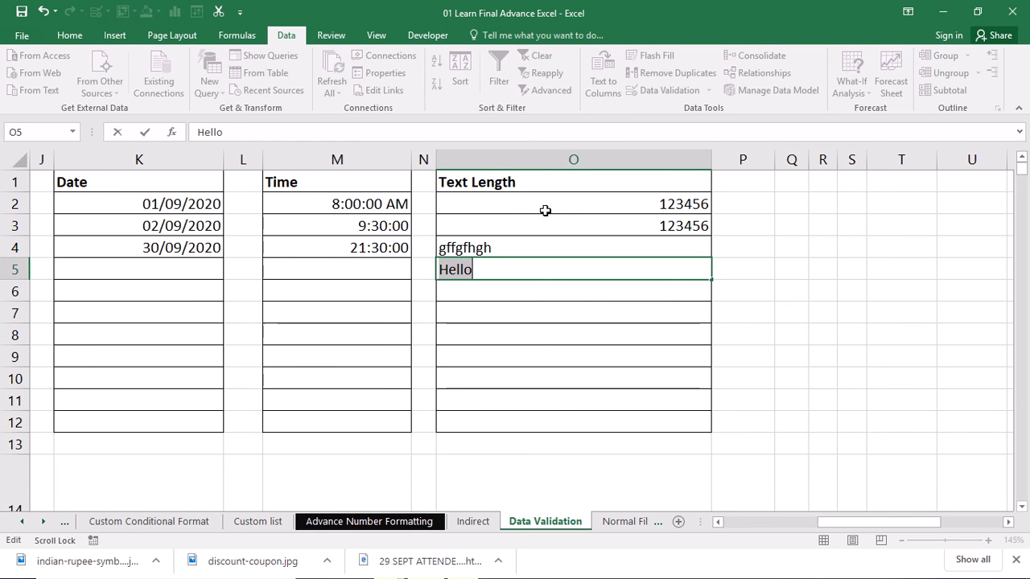
pyautogui.press('End')
pyautogui.press('End')
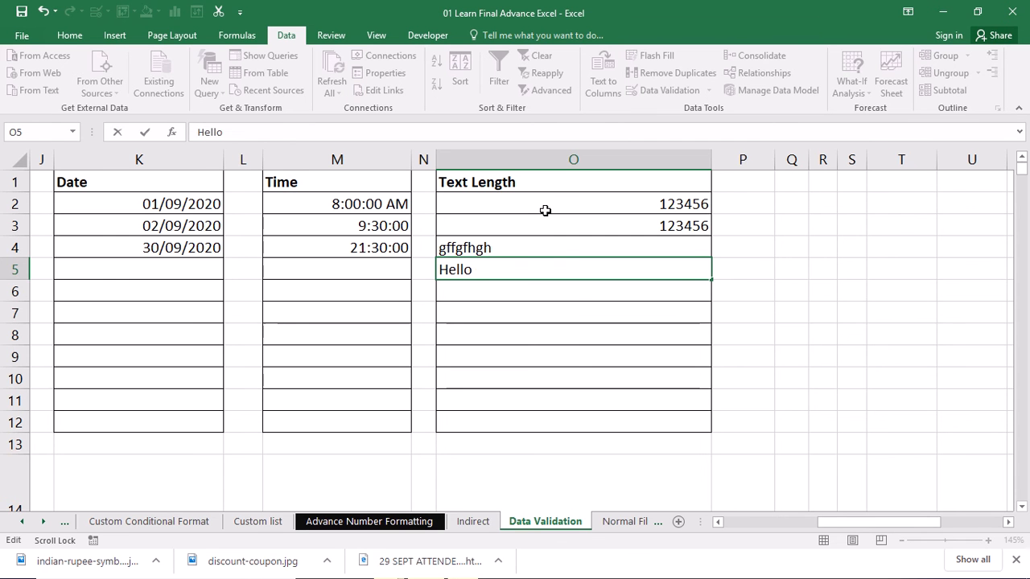
pyautogui.write('GM')
pyautogui.press('Return')
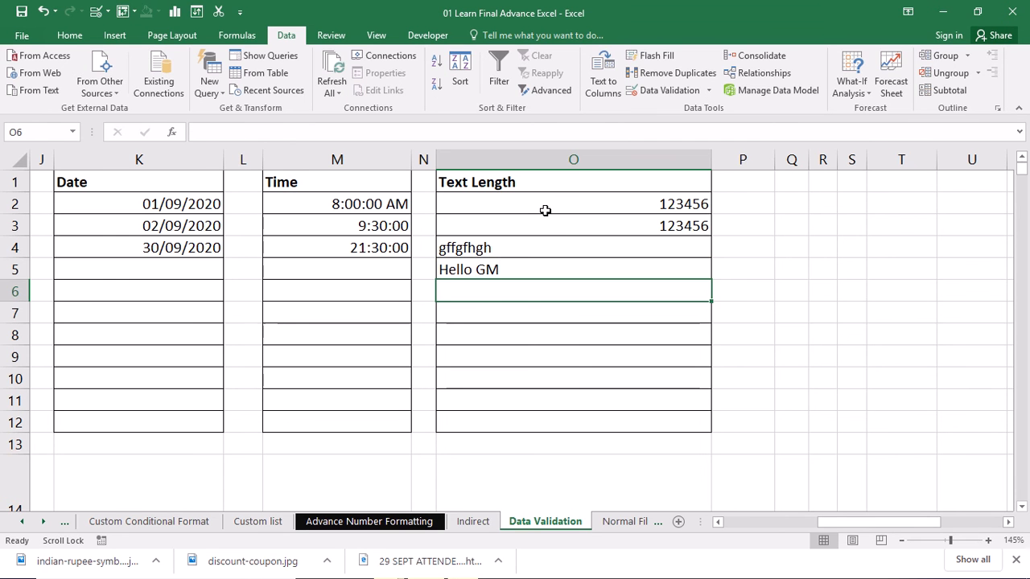